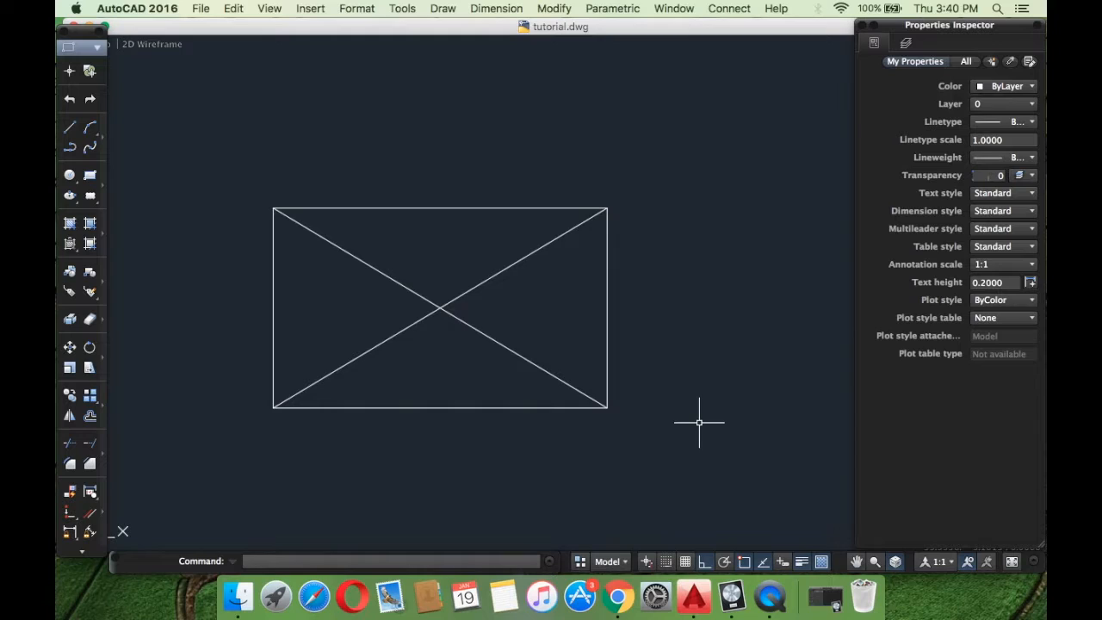
{"action": "left_click", "coordinate": [192, 8]}
{"action": "mouse_move", "coordinate": [546, 7]}
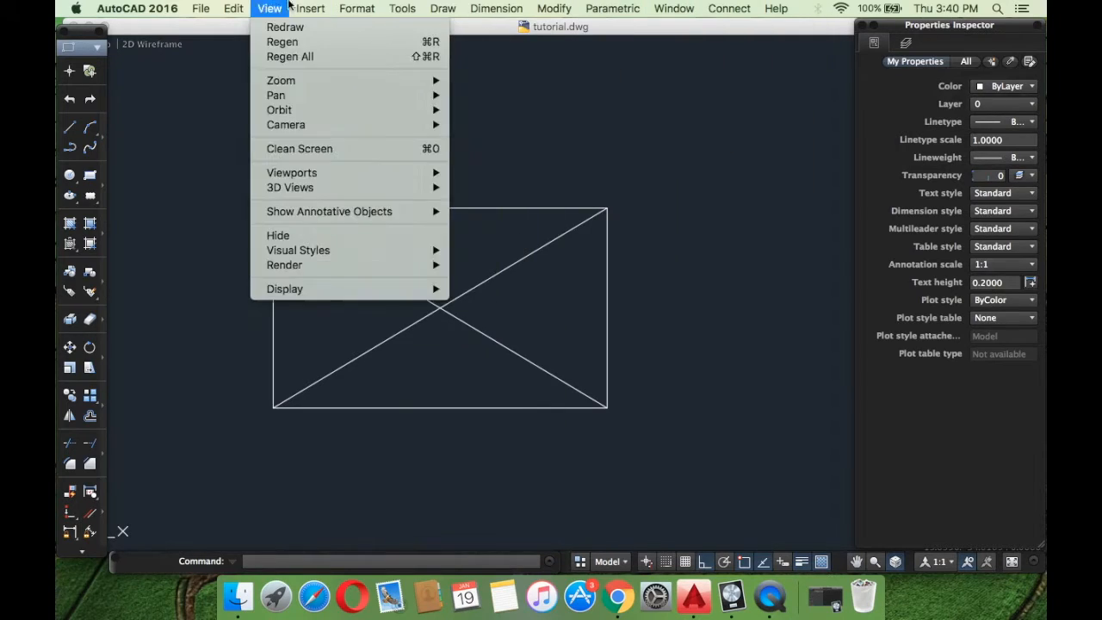
{"action": "mouse_move", "coordinate": [215, 7]}
{"action": "left_click", "coordinate": [349, 210]}
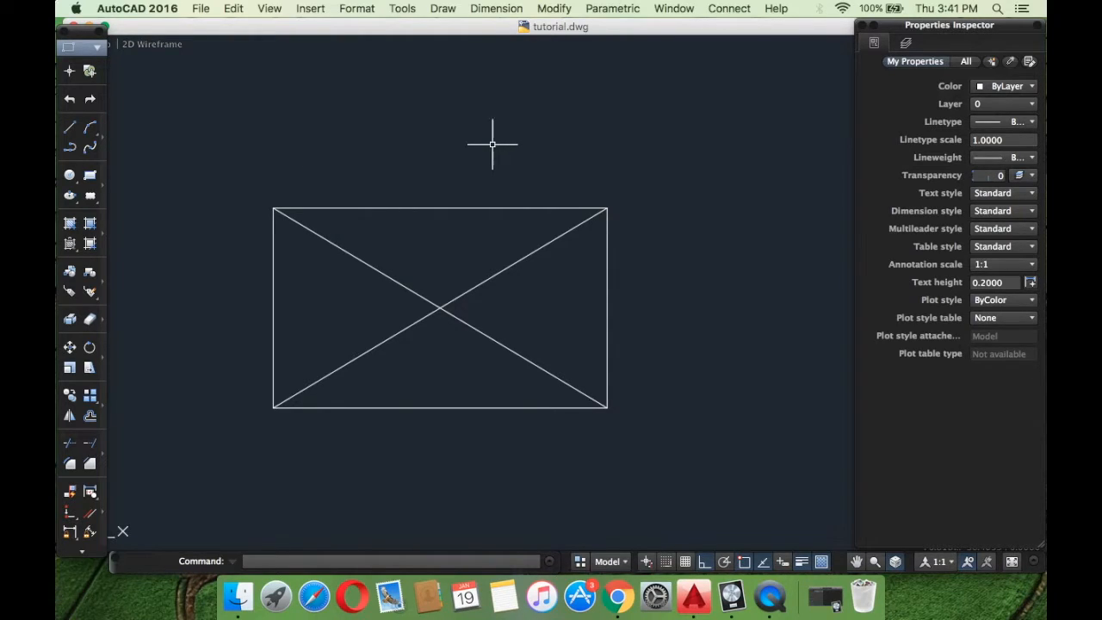
Save the current drawing under its existing name.
{"action": "left_click", "coordinate": [198, 7]}
{"action": "left_click", "coordinate": [198, 5]}
{"action": "left_click", "coordinate": [199, 8]}
{"action": "left_click", "coordinate": [241, 164]}
Draw three connected lines forming a box on top of the crossed rectangle, from its upper-left to its upper-right corner, and save the drawing.
{"action": "left_click", "coordinate": [70, 126]}
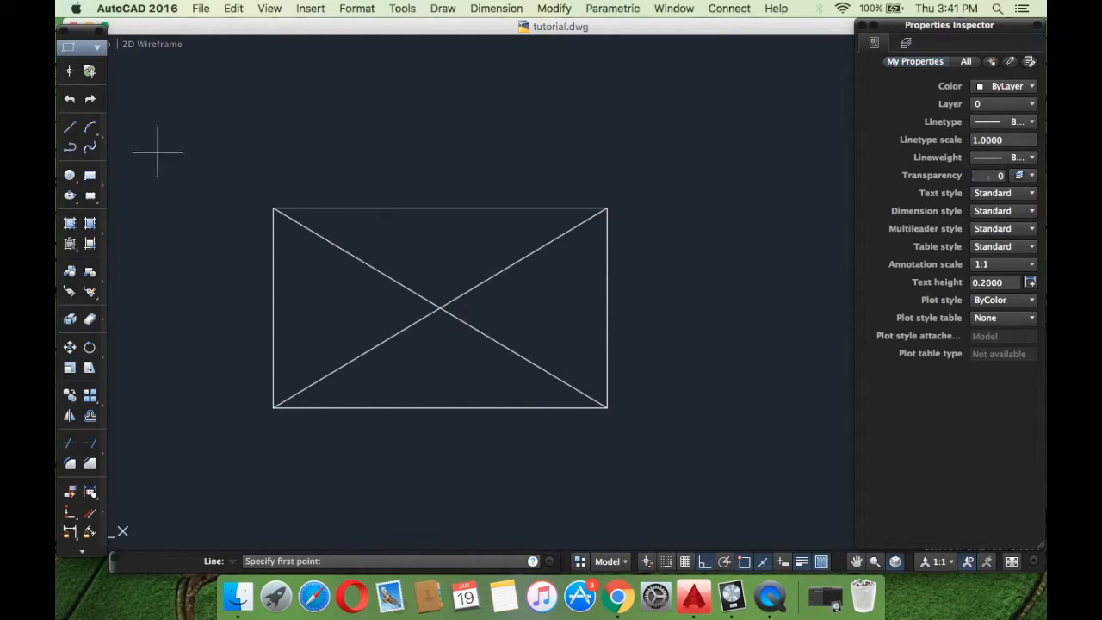
{"action": "left_click", "coordinate": [272, 209]}
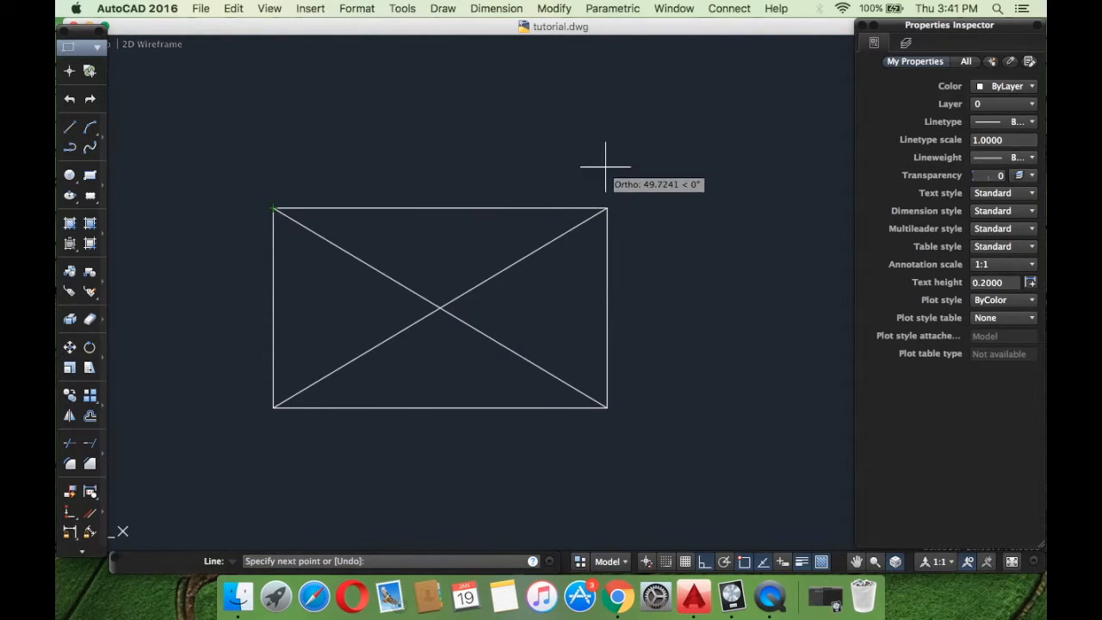
{"action": "left_click", "coordinate": [272, 114]}
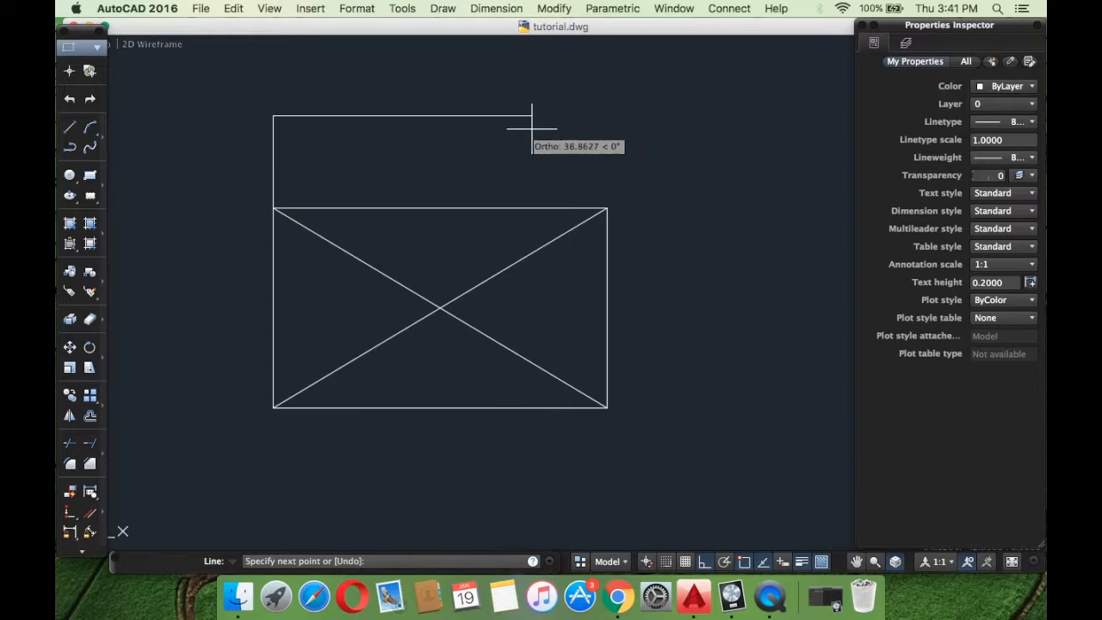
{"action": "left_click", "coordinate": [607, 115]}
{"action": "left_click", "coordinate": [607, 208]}
{"action": "key", "text": "Return"}
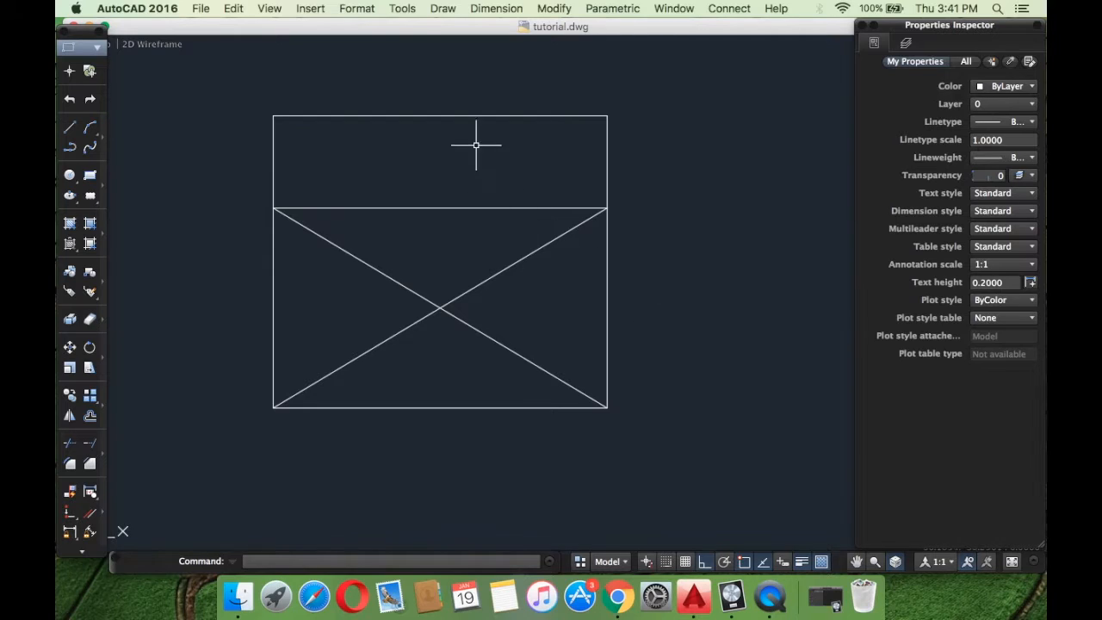
{"action": "left_click", "coordinate": [203, 8]}
{"action": "left_click", "coordinate": [232, 164]}
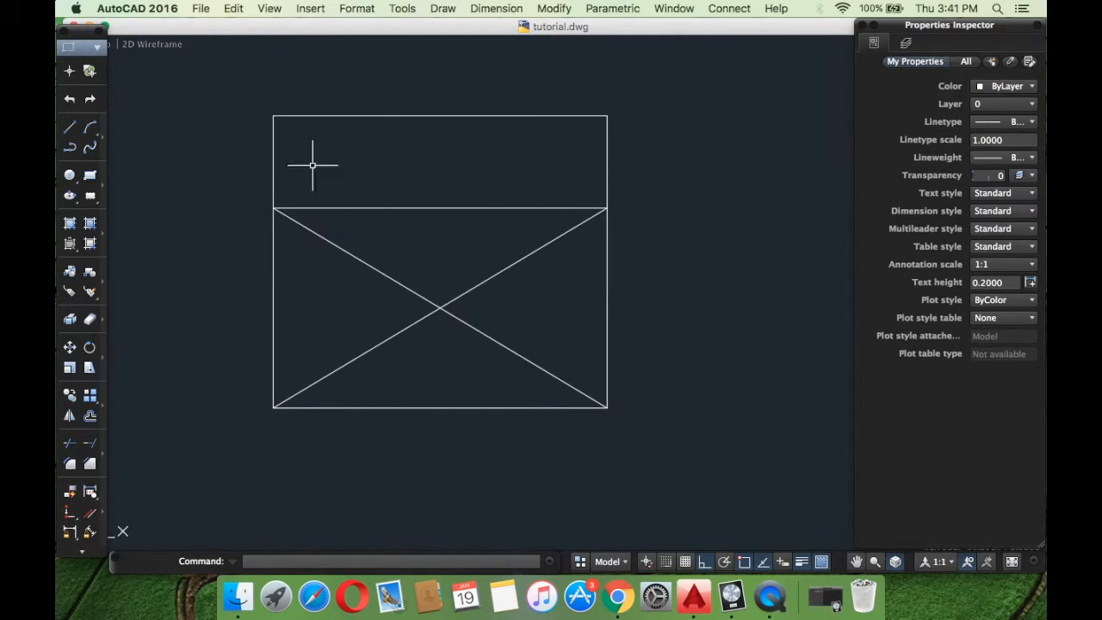
Erase the three lines above the crossed rectangle and undo the erasure.
{"action": "left_click", "coordinate": [689, 157]}
{"action": "left_click", "coordinate": [113, 91]}
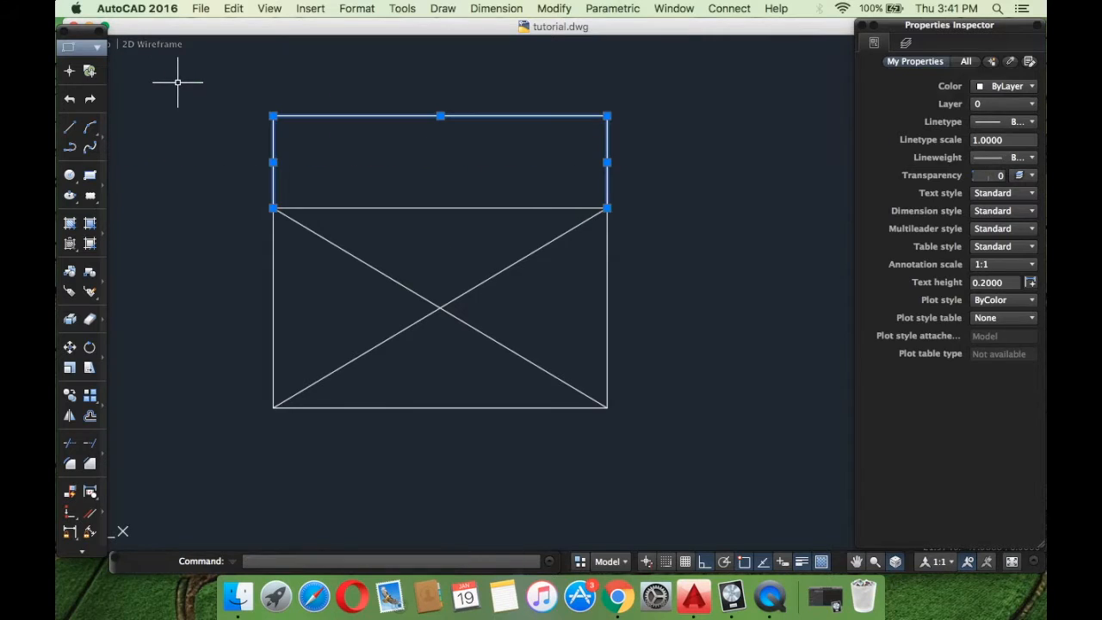
{"action": "key", "text": "Delete"}
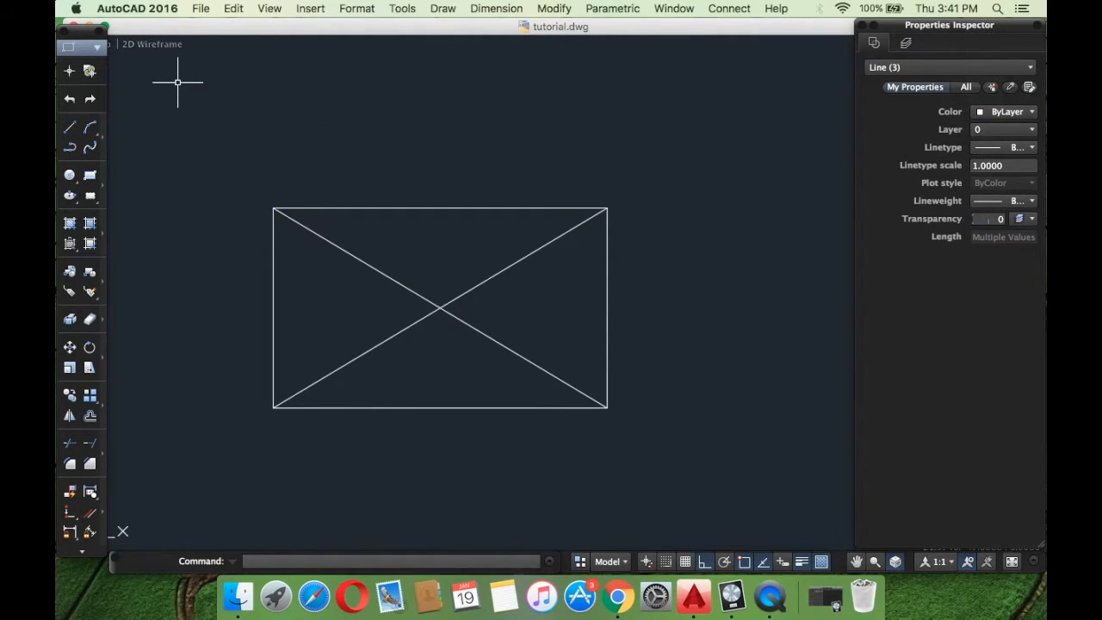
{"action": "left_click", "coordinate": [234, 9]}
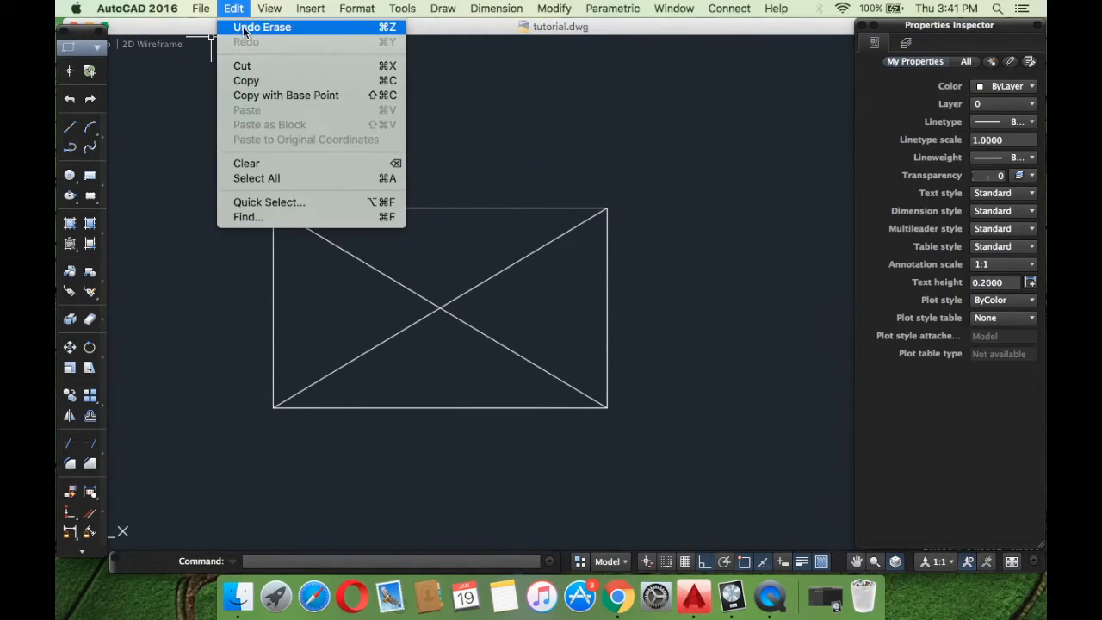
{"action": "left_click", "coordinate": [252, 27]}
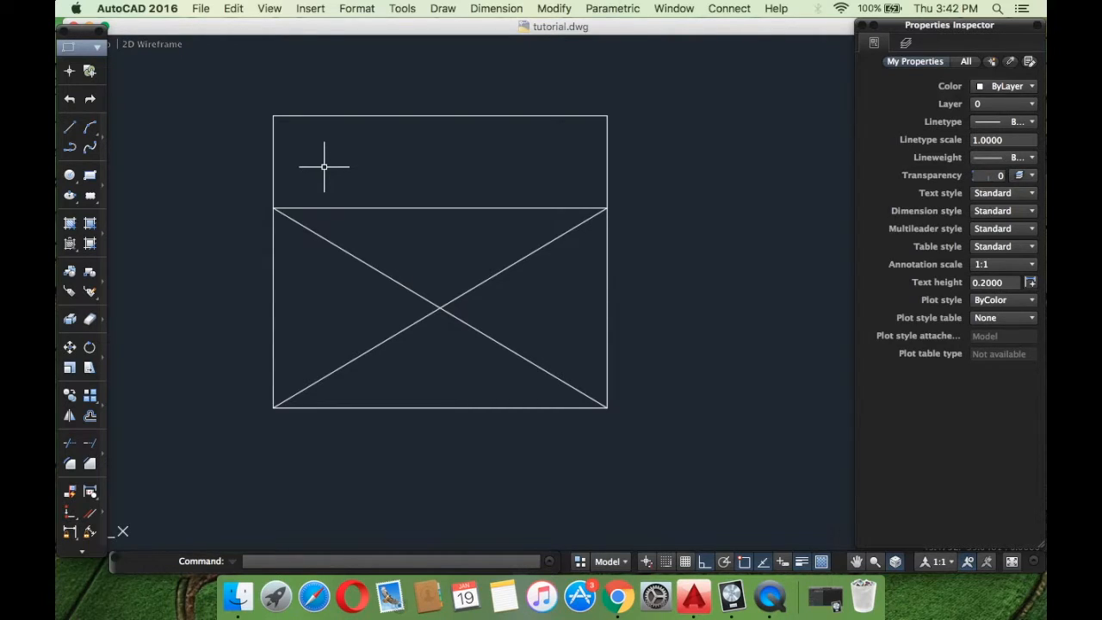
Start saving a copy of the drawing, naming it tutorial 2 and choosing the Desktop as its location.
{"action": "left_click", "coordinate": [203, 10]}
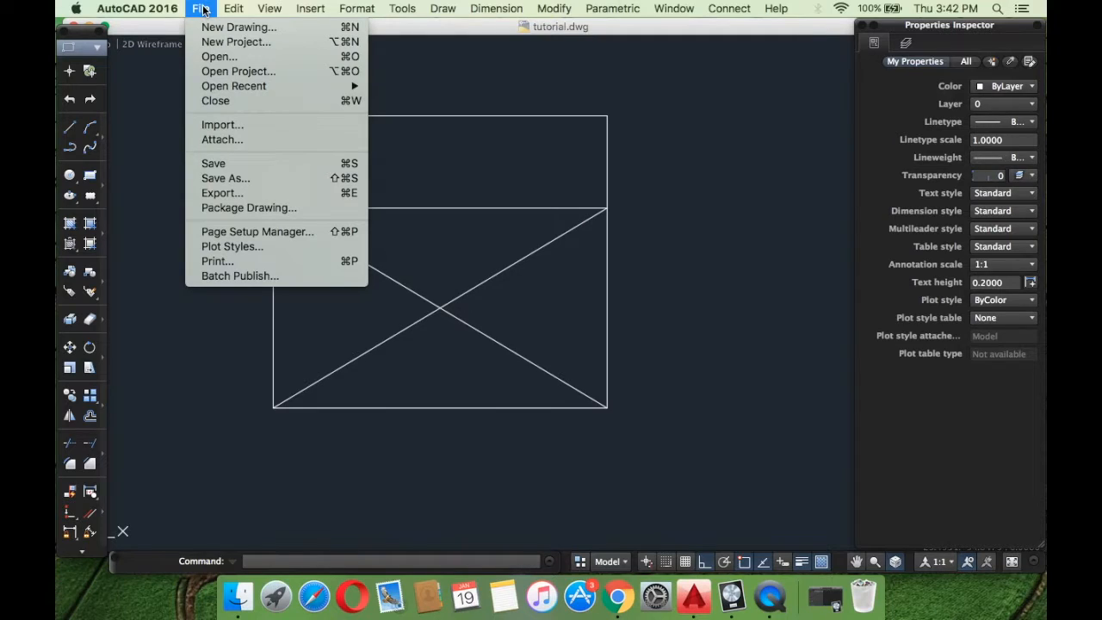
{"action": "left_click", "coordinate": [243, 178]}
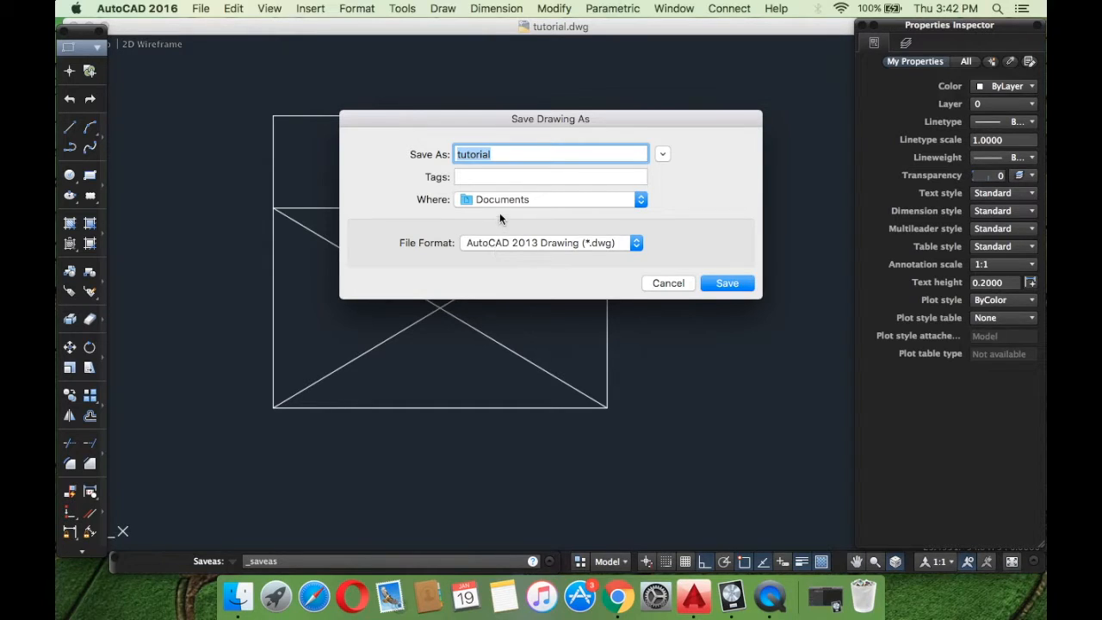
{"action": "left_click", "coordinate": [585, 249]}
{"action": "left_click", "coordinate": [634, 200]}
{"action": "left_click", "coordinate": [544, 153]}
{"action": "type", "text": "2"}
{"action": "left_click", "coordinate": [541, 203]}
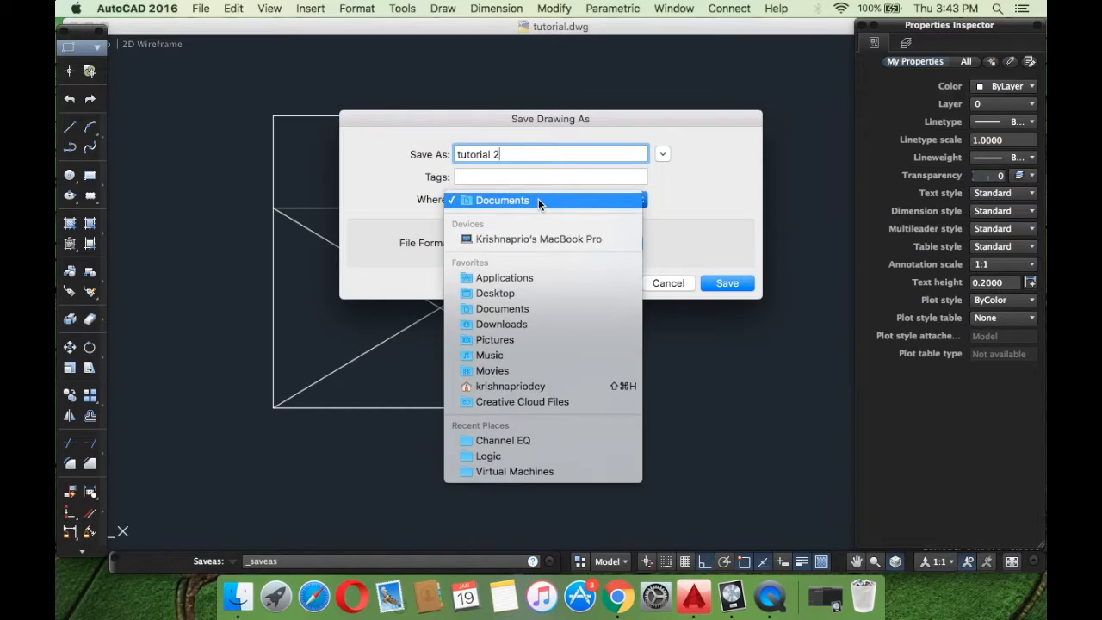
{"action": "left_click", "coordinate": [520, 293]}
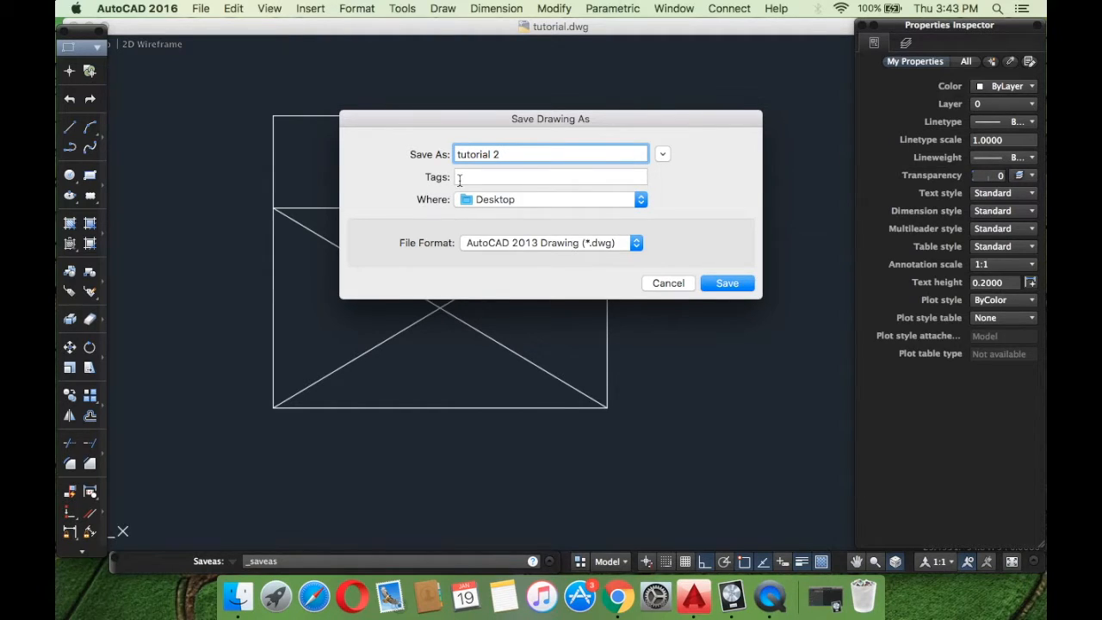
Choose AutoCAD 2013 Drawing (*.dwg) as the file format of the copy.
{"action": "left_click", "coordinate": [488, 242]}
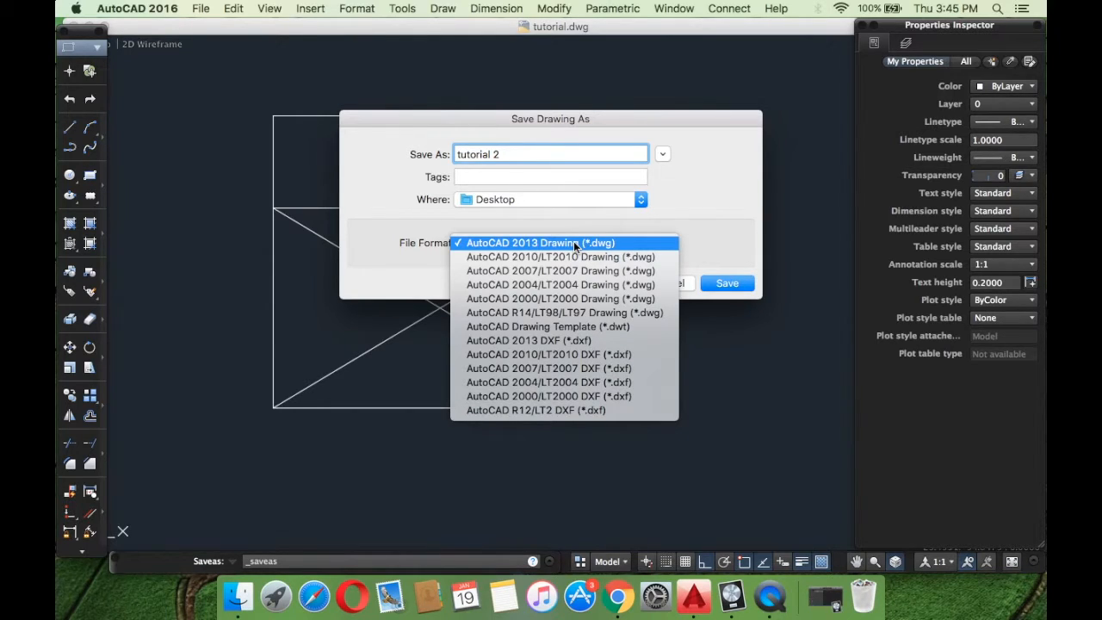
{"action": "left_click", "coordinate": [573, 241]}
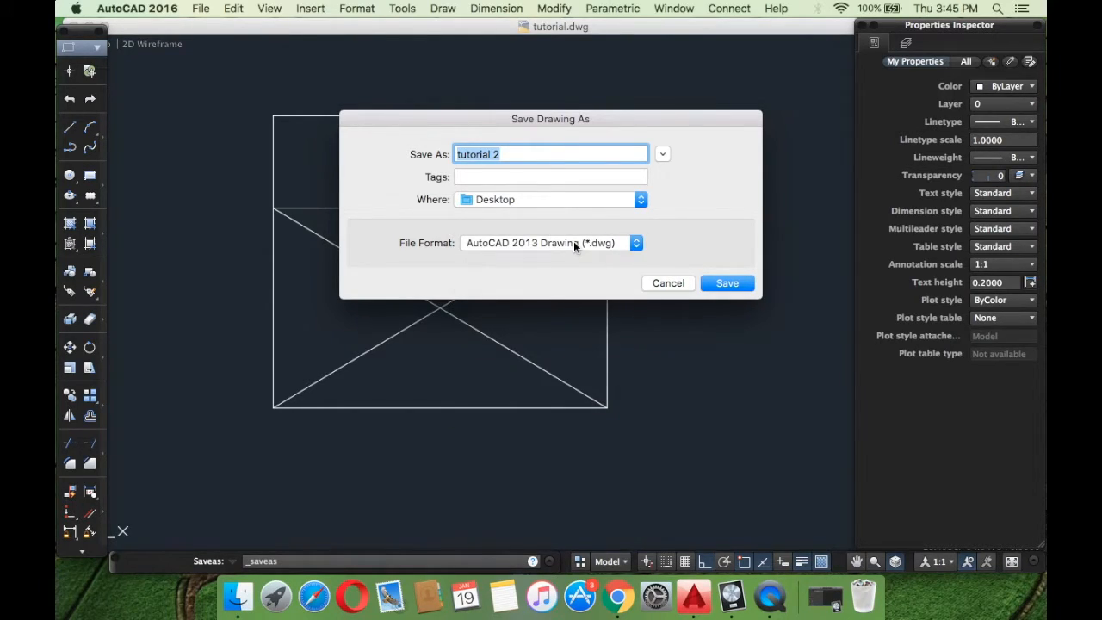
{"action": "left_click", "coordinate": [533, 243]}
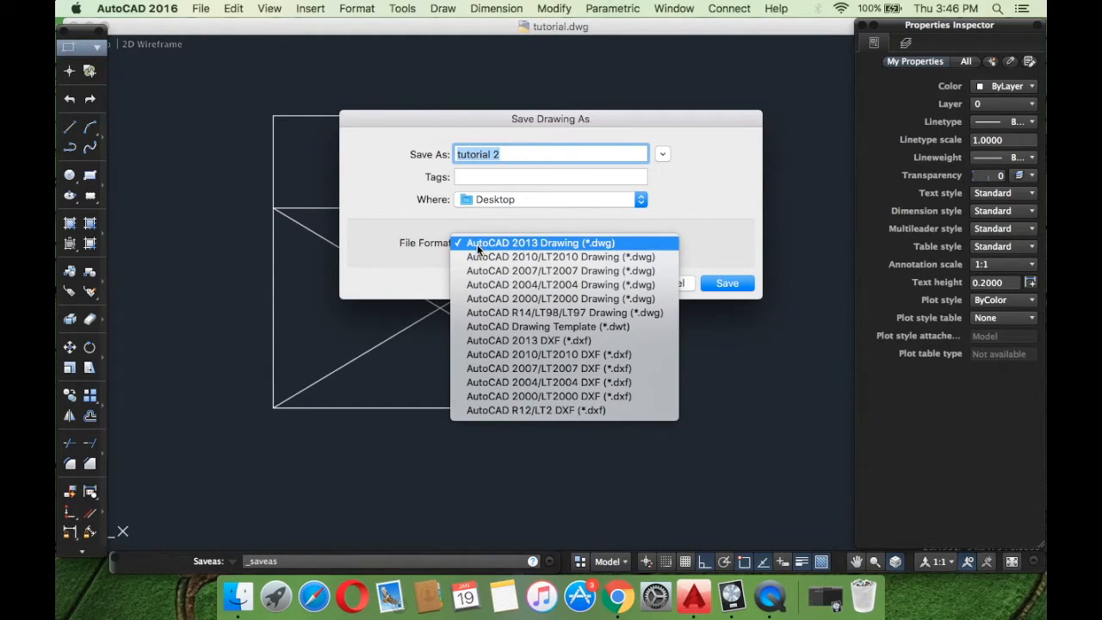
{"action": "left_click", "coordinate": [606, 242]}
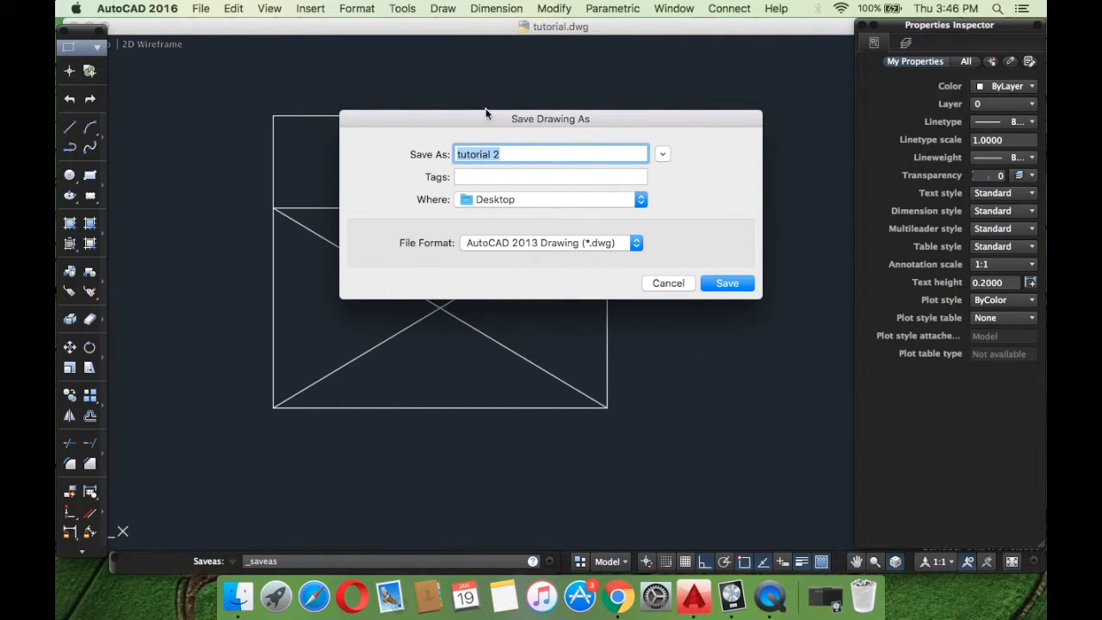
Try to save the copy, decline replacing the existing file, and save it under the name tutorial 3 instead.
{"action": "left_click", "coordinate": [728, 284]}
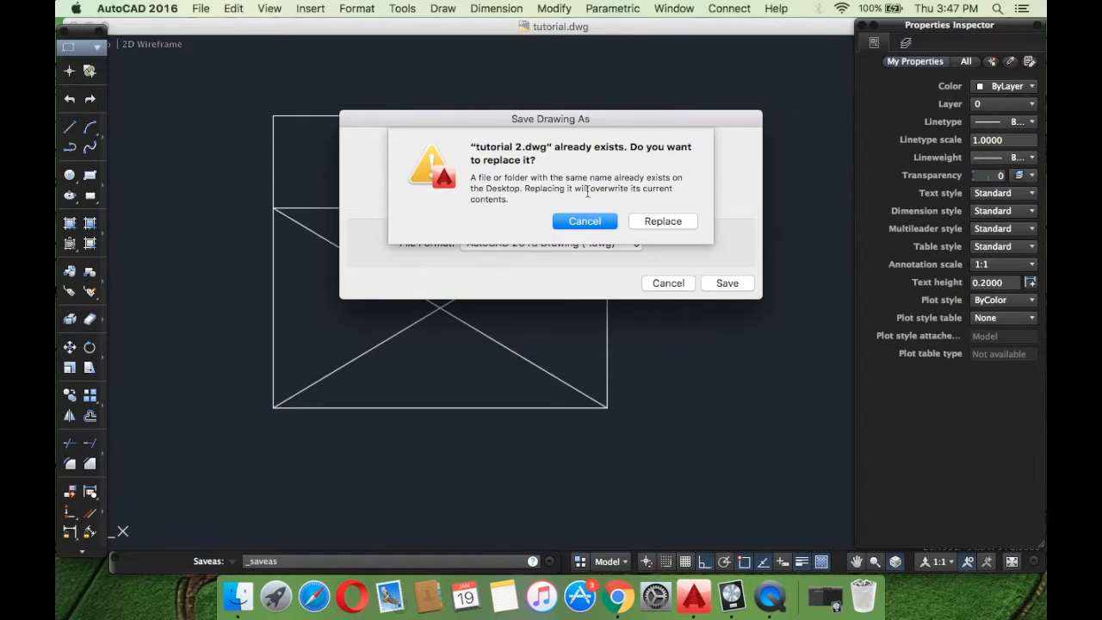
{"action": "left_click", "coordinate": [583, 220]}
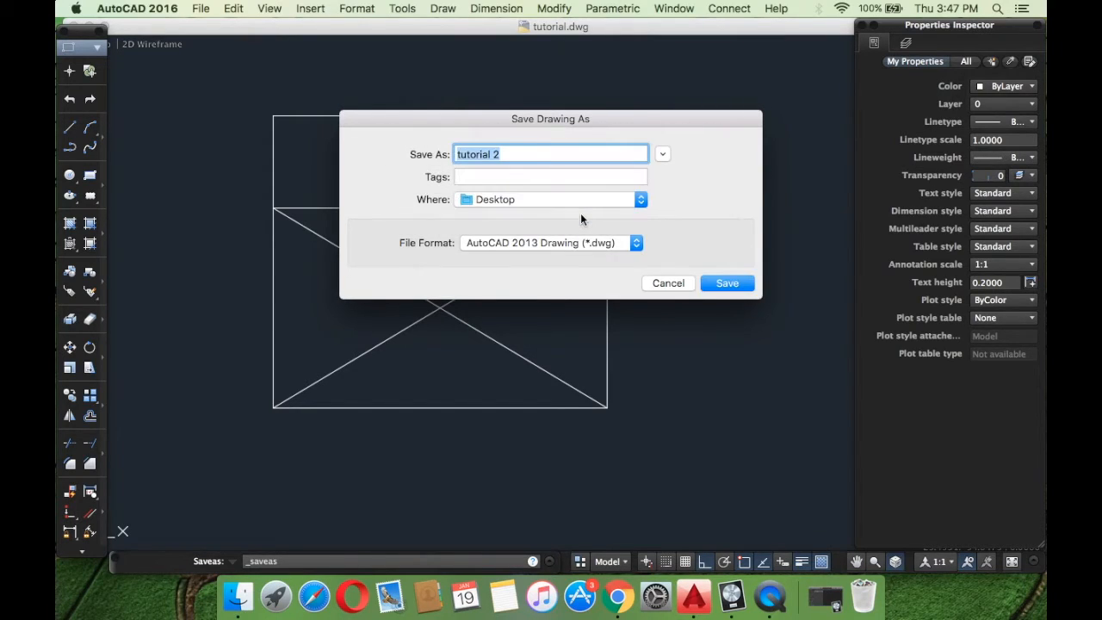
{"action": "left_click", "coordinate": [541, 154]}
{"action": "key", "text": "BackSpace"}
{"action": "type", "text": "3"}
{"action": "left_click", "coordinate": [716, 280]}
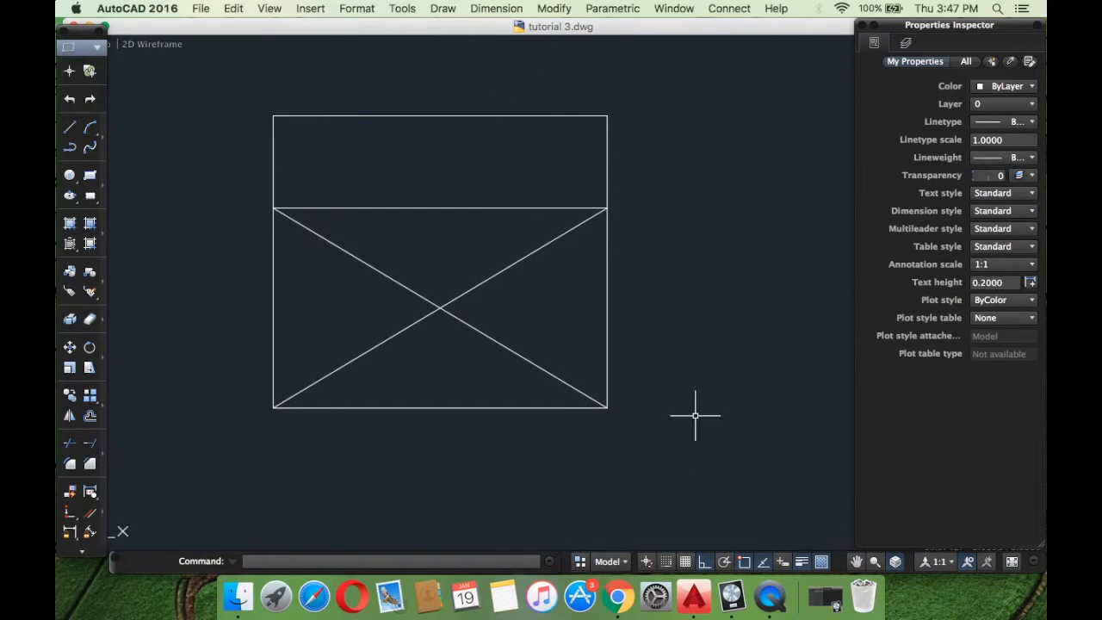
Start exporting the drawing to the Desktop with PDF Files (*.pdf) as the file format.
{"action": "left_click", "coordinate": [205, 7]}
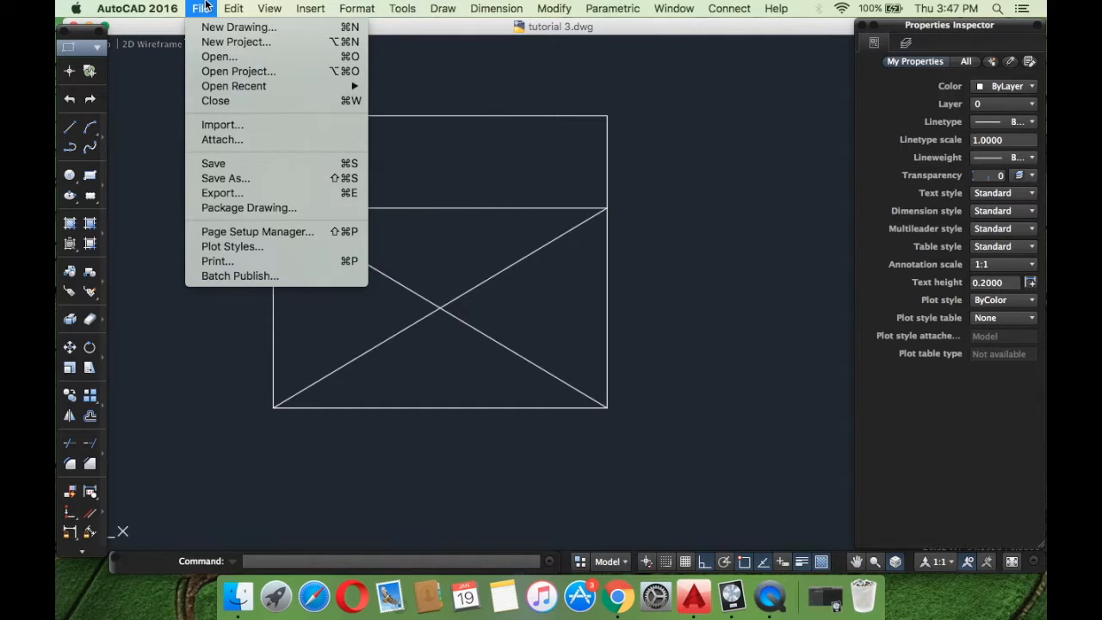
{"action": "left_click", "coordinate": [235, 191]}
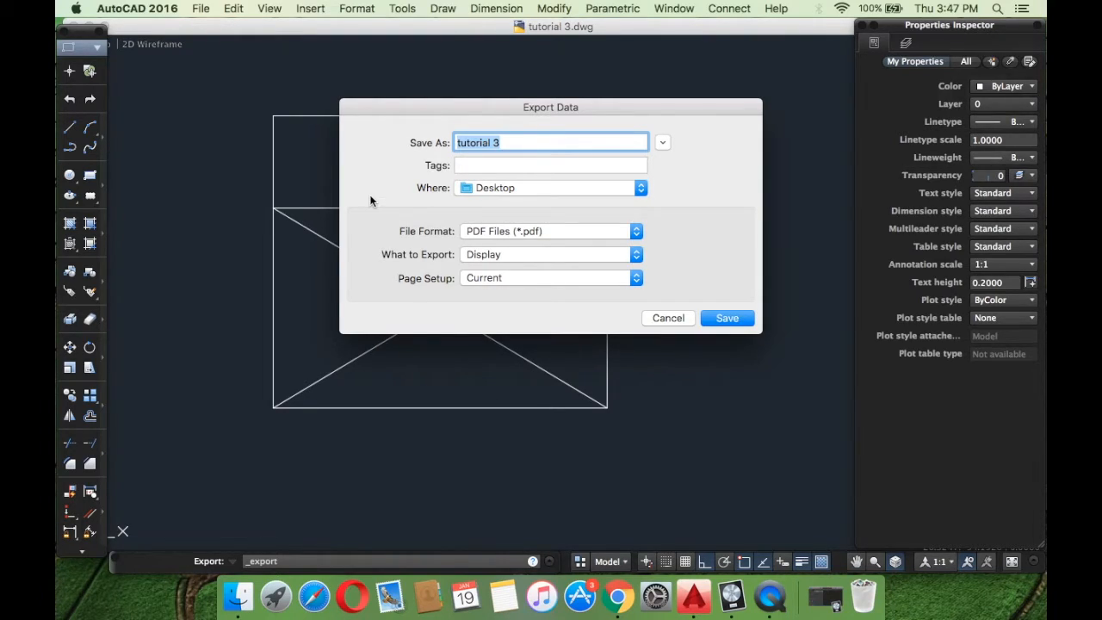
{"action": "left_click", "coordinate": [575, 230]}
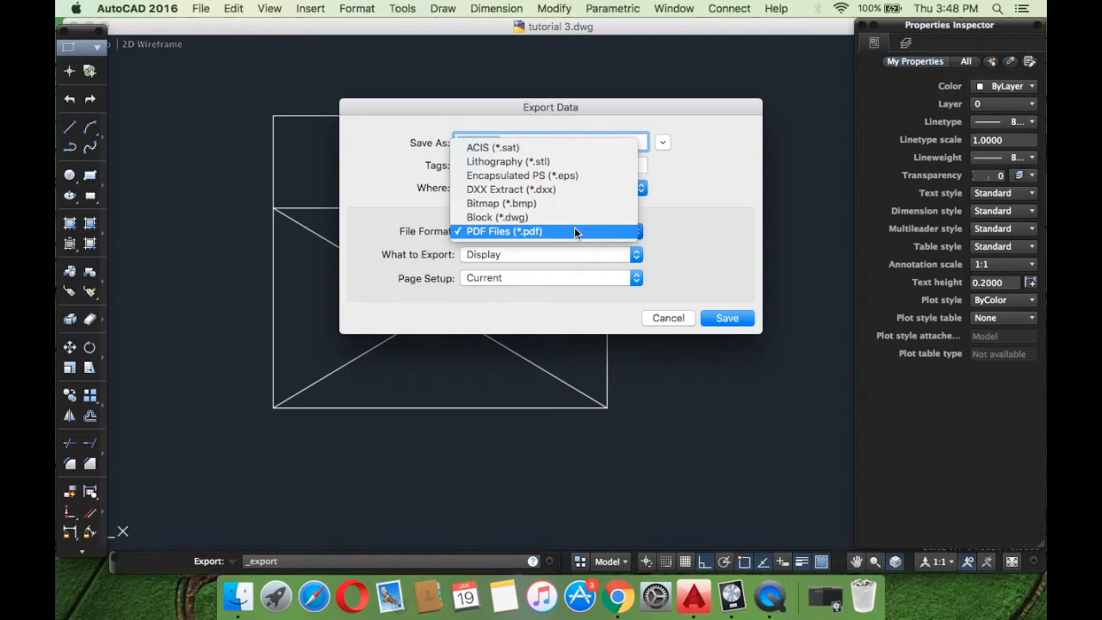
{"action": "left_click", "coordinate": [575, 231]}
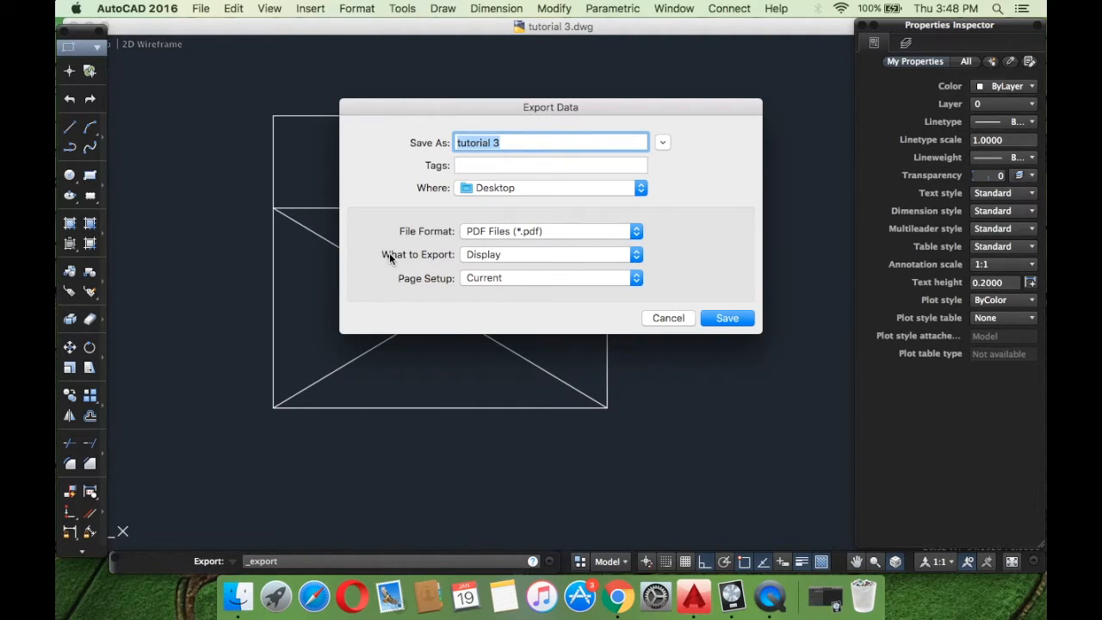
Set the export area to a window enclosing the whole figure, save the PDF as tutorial 3, and dismiss the plot notification.
{"action": "left_click", "coordinate": [510, 256]}
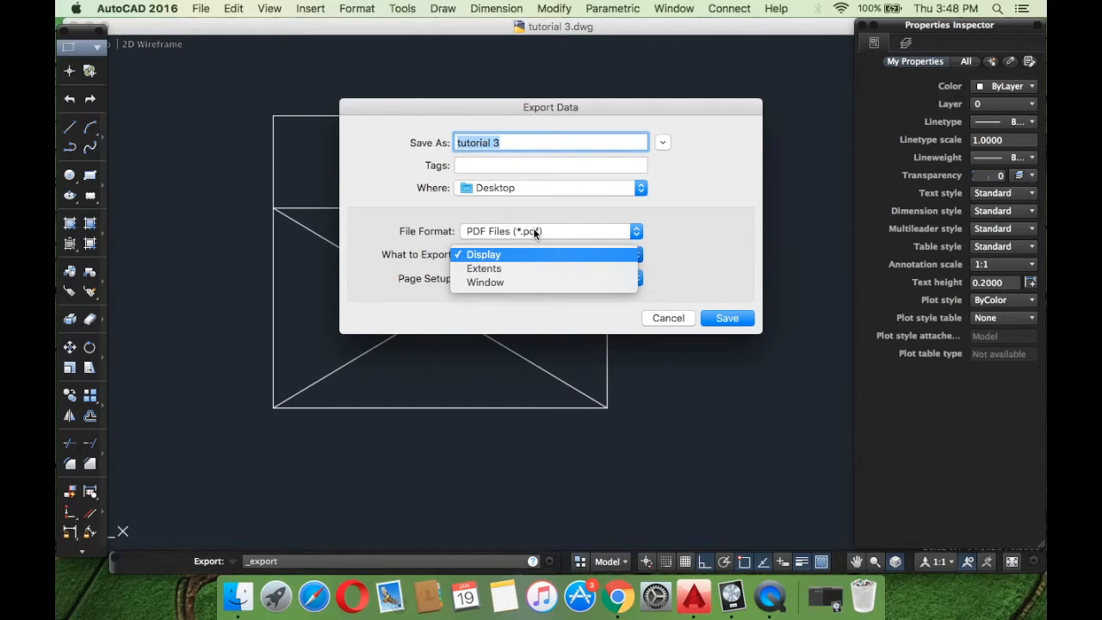
{"action": "left_click", "coordinate": [506, 283]}
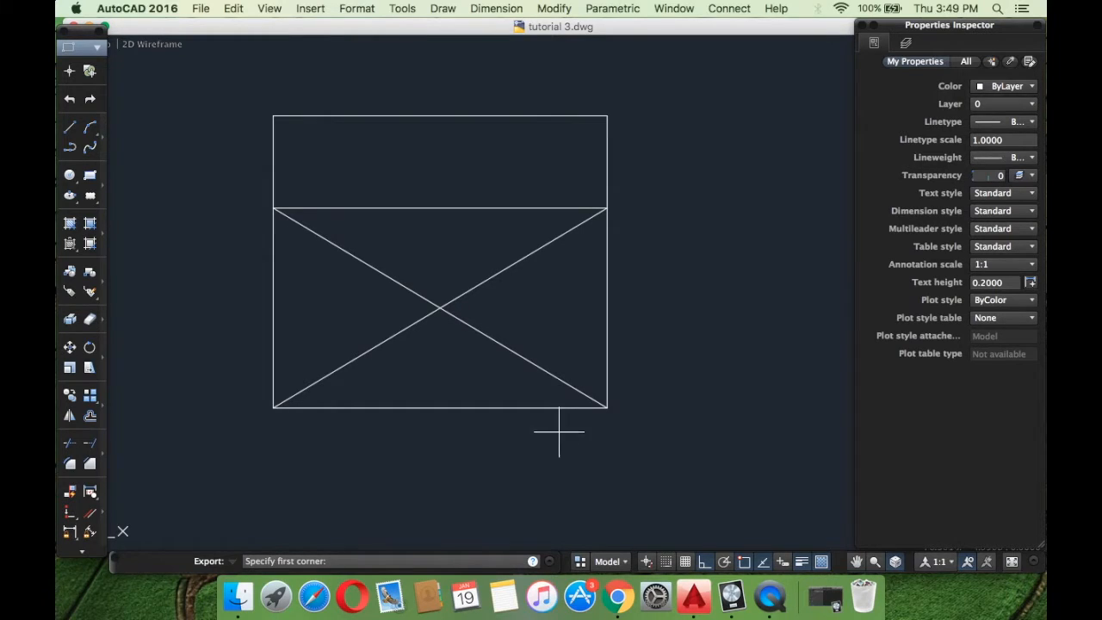
{"action": "left_click", "coordinate": [245, 92]}
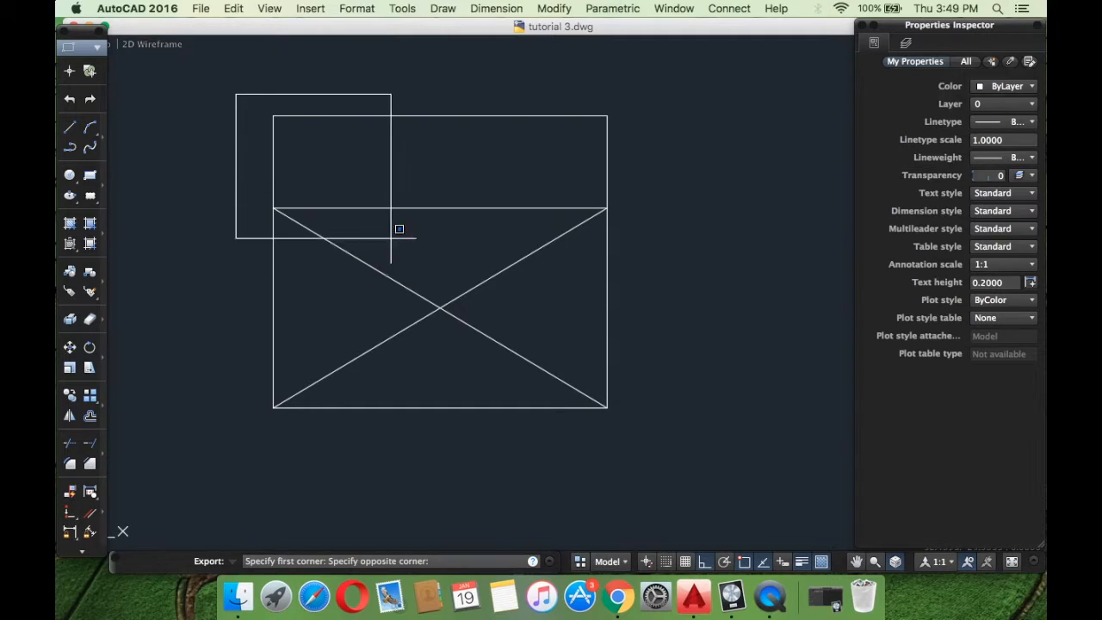
{"action": "left_click", "coordinate": [663, 449]}
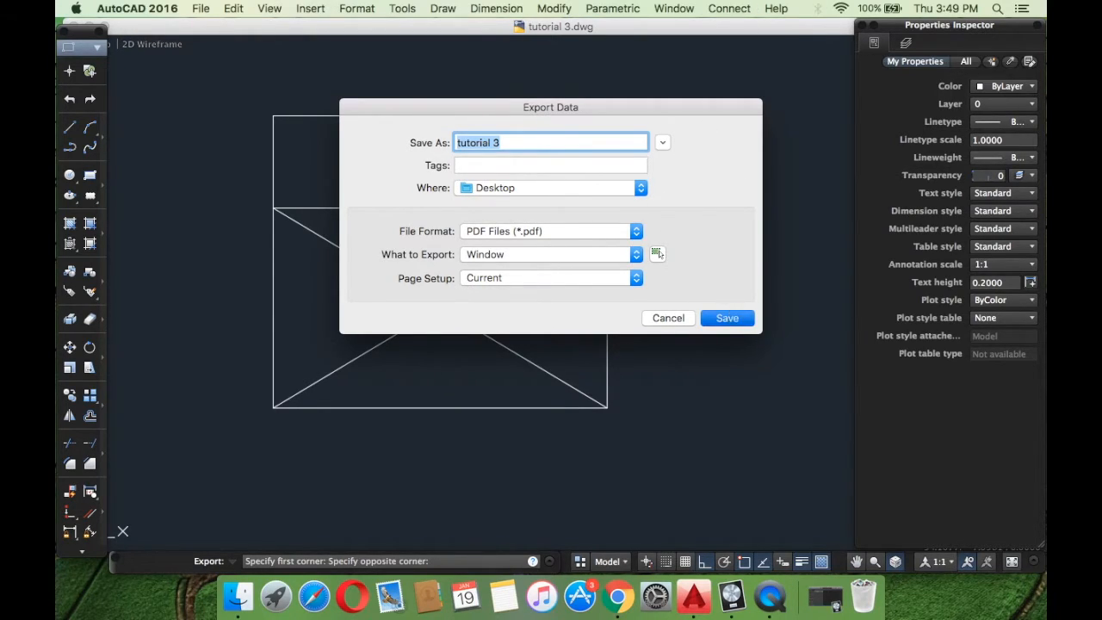
{"action": "key", "text": "Return"}
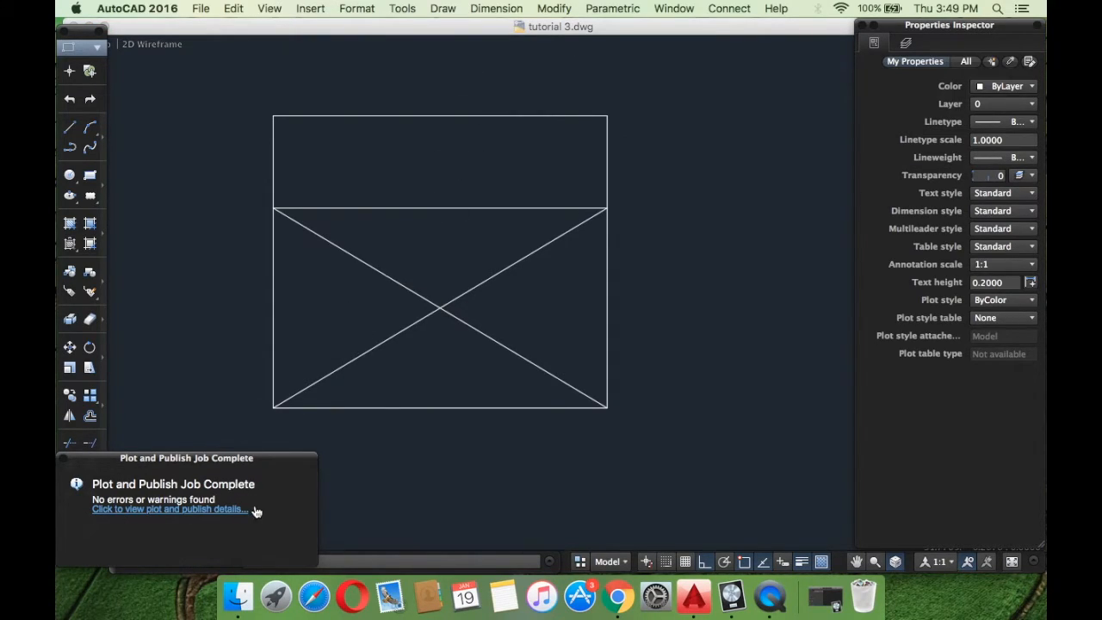
{"action": "left_click", "coordinate": [64, 457]}
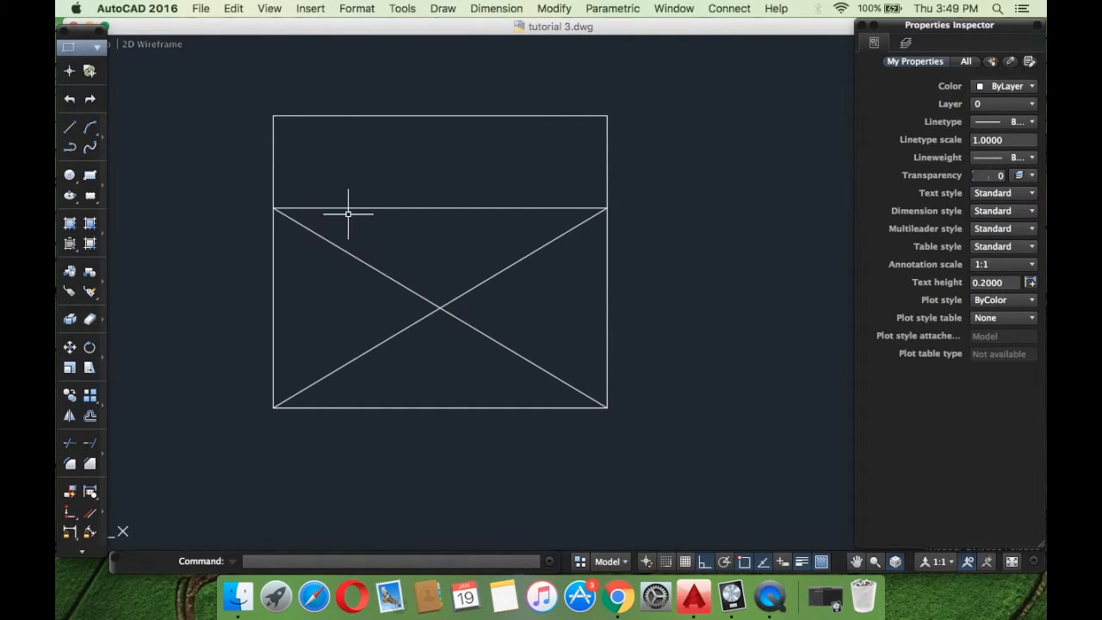
Minimize the drawing, open the exported tutorial 3.pdf from the Desktop to check it, and return to the AutoCAD drawing.
{"action": "left_click", "coordinate": [91, 25]}
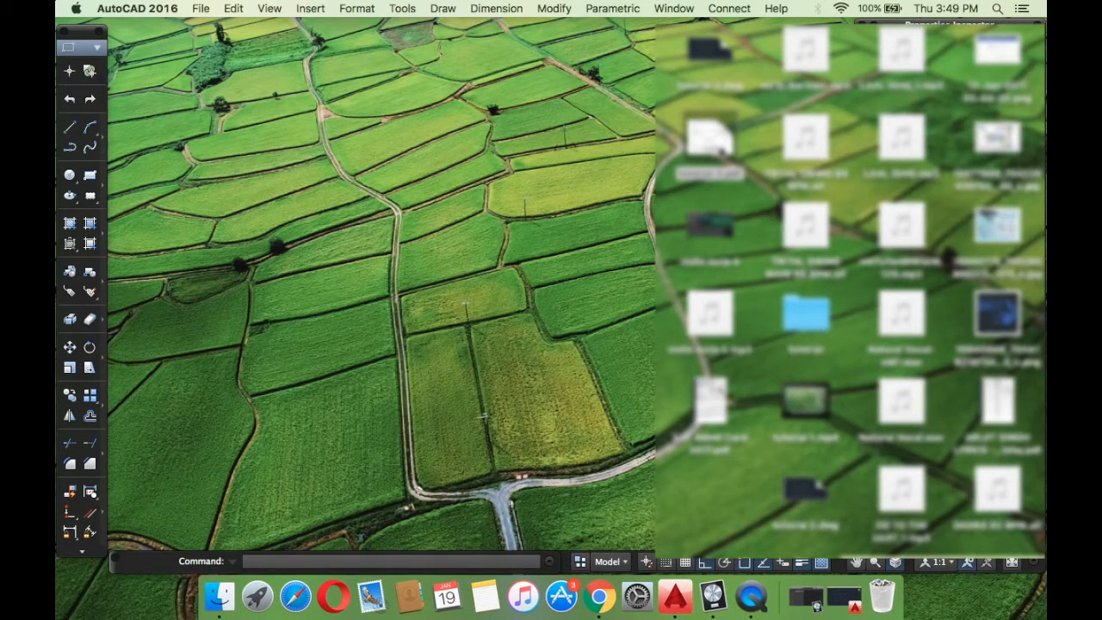
{"action": "double_click", "coordinate": [721, 146]}
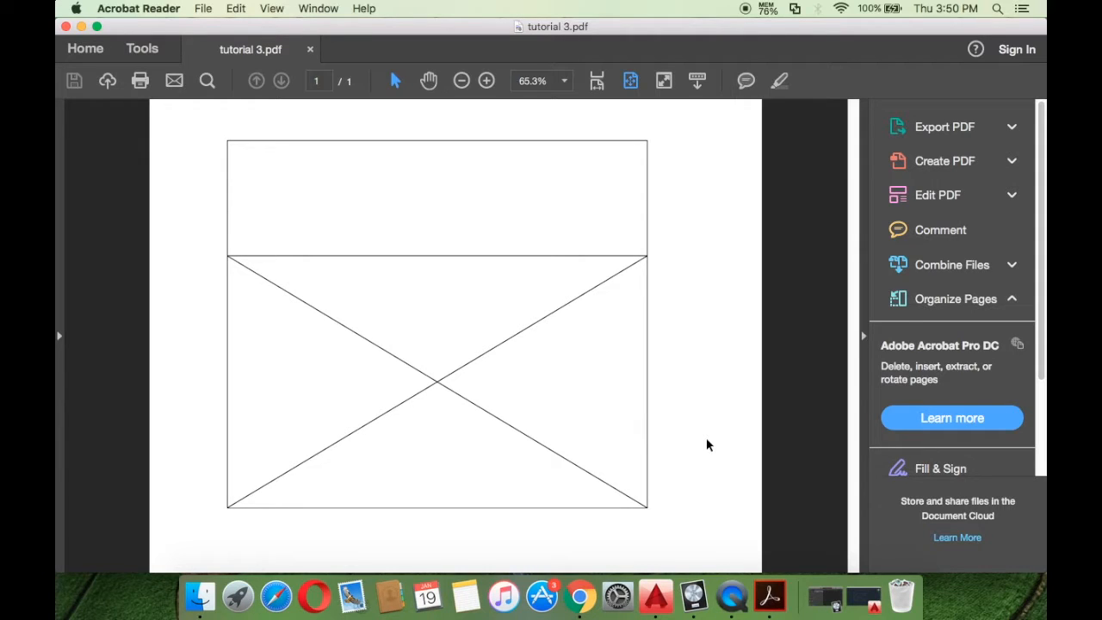
{"action": "left_click", "coordinate": [670, 564]}
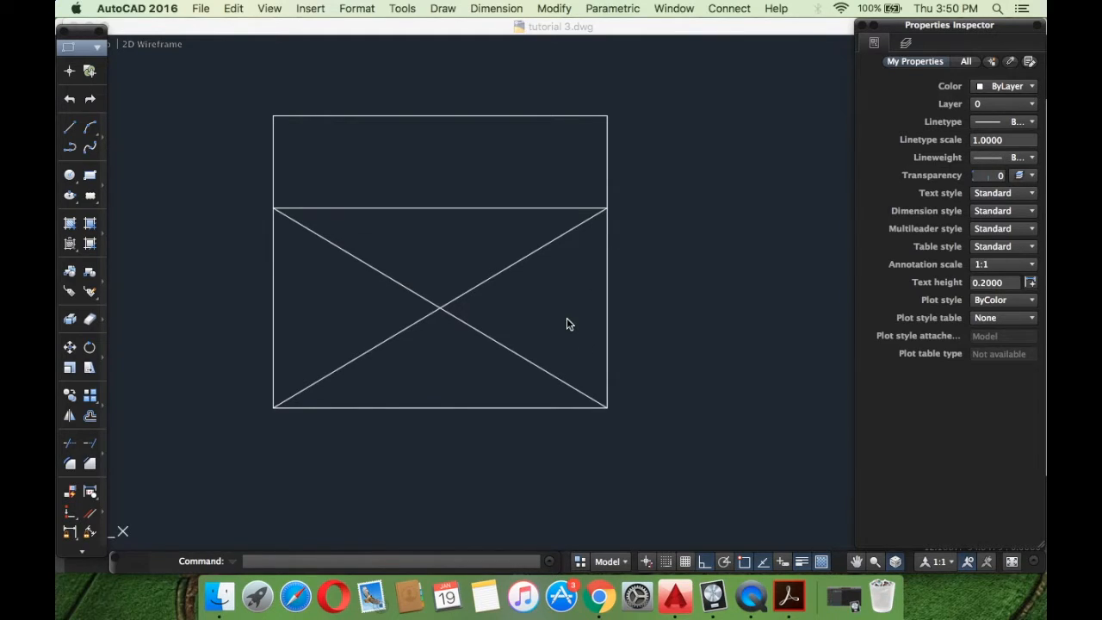
Browse the available drawing templates for a new drawing, and cancel without creating one.
{"action": "left_click", "coordinate": [200, 8]}
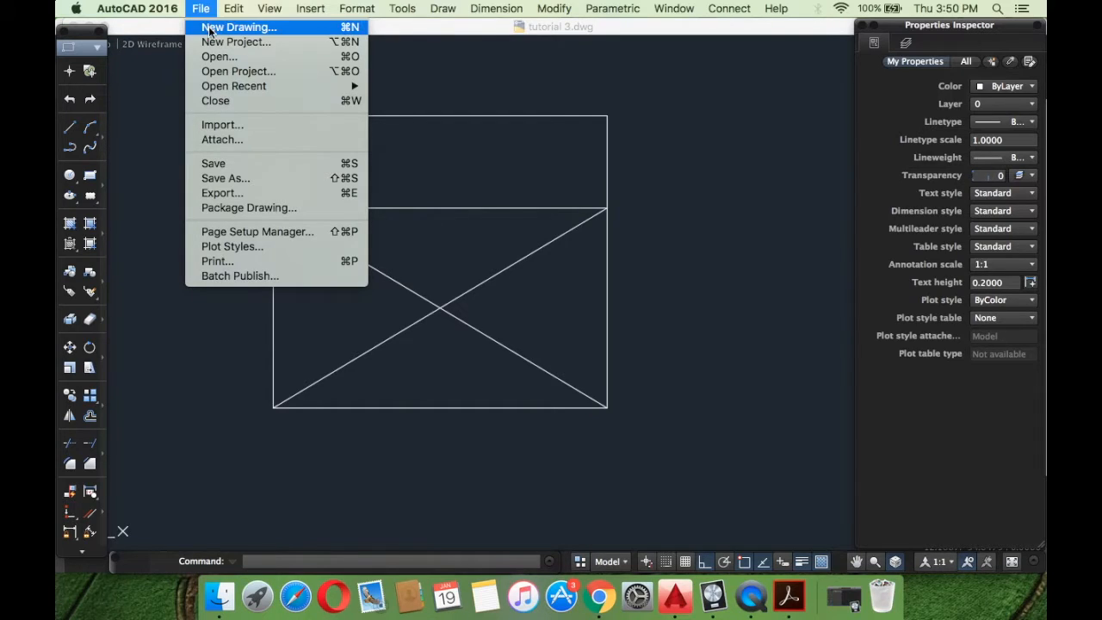
{"action": "left_click", "coordinate": [208, 28]}
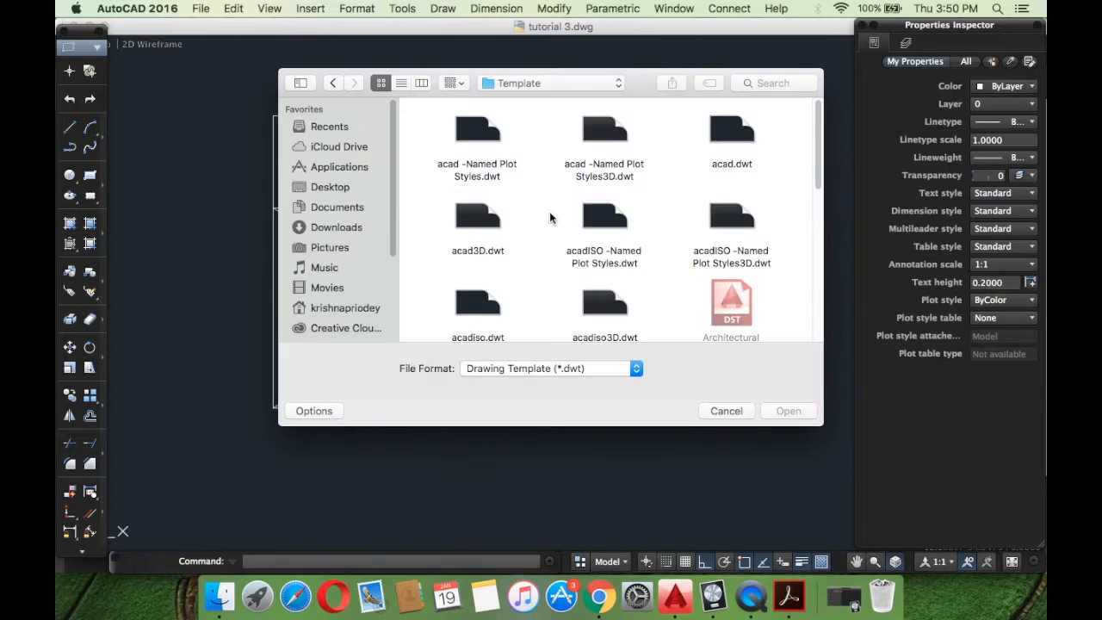
{"action": "scroll", "coordinate": [633, 199], "scroll_direction": "down", "scroll_amount": 10}
{"action": "scroll", "coordinate": [635, 200], "scroll_direction": "up", "scroll_amount": 10}
{"action": "left_click", "coordinate": [726, 410]}
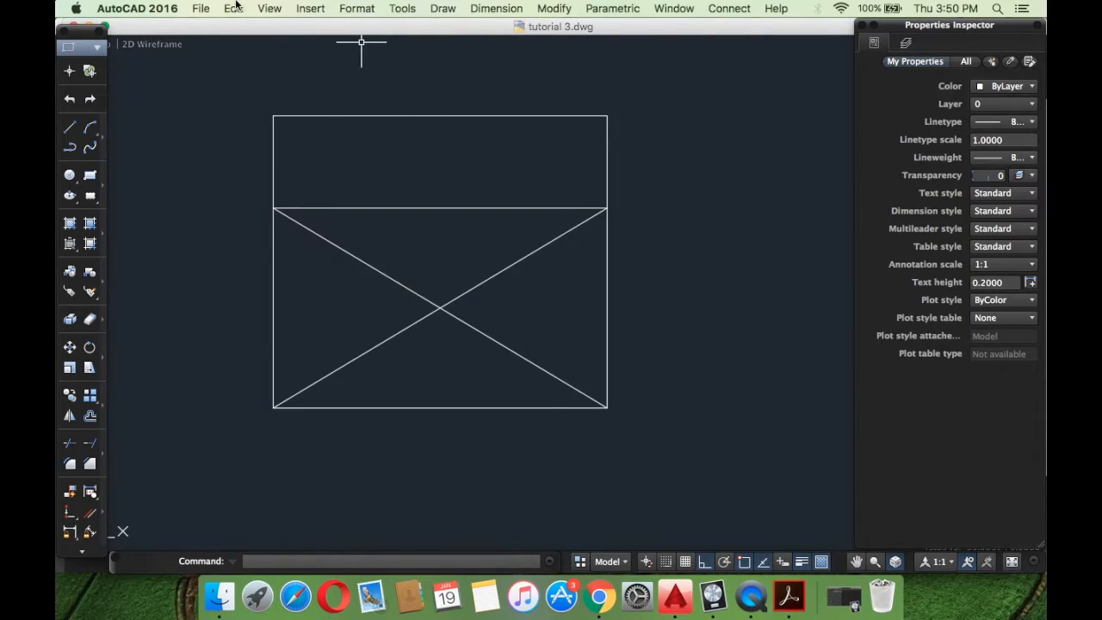
View the settings for creating a new project, and cancel without creating one.
{"action": "left_click", "coordinate": [203, 8]}
{"action": "left_click", "coordinate": [207, 42]}
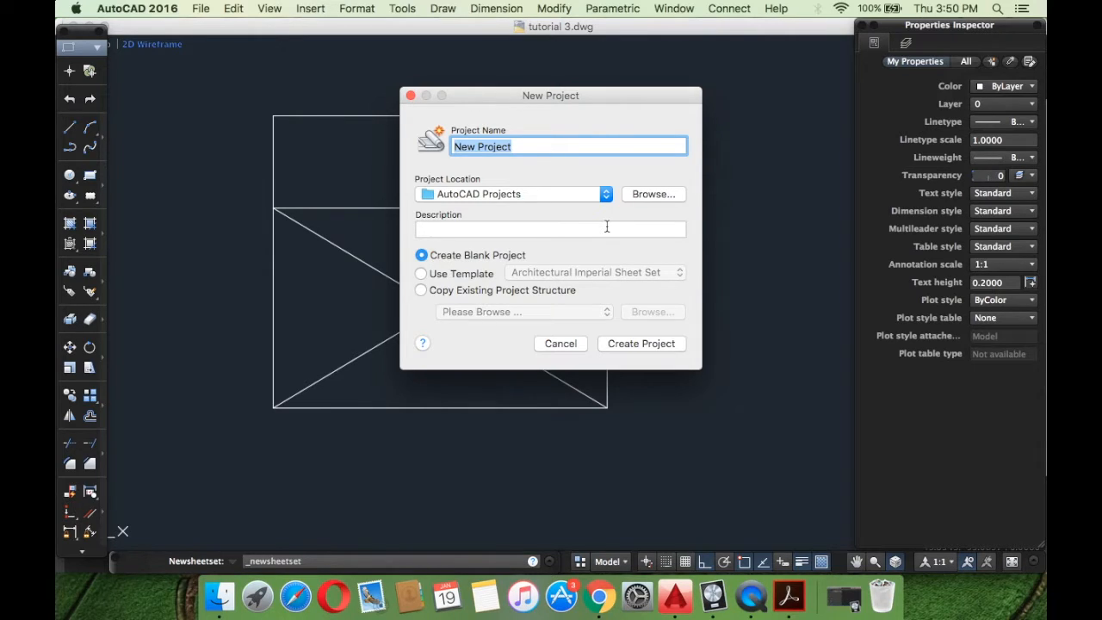
{"action": "left_click", "coordinate": [560, 344]}
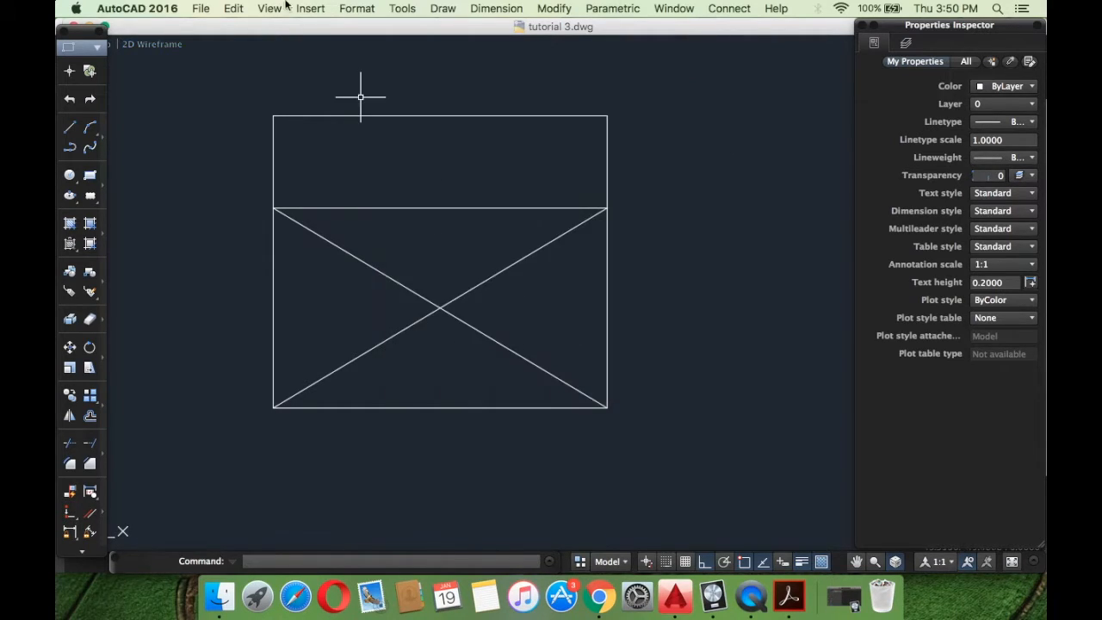
{"action": "left_click", "coordinate": [193, 7]}
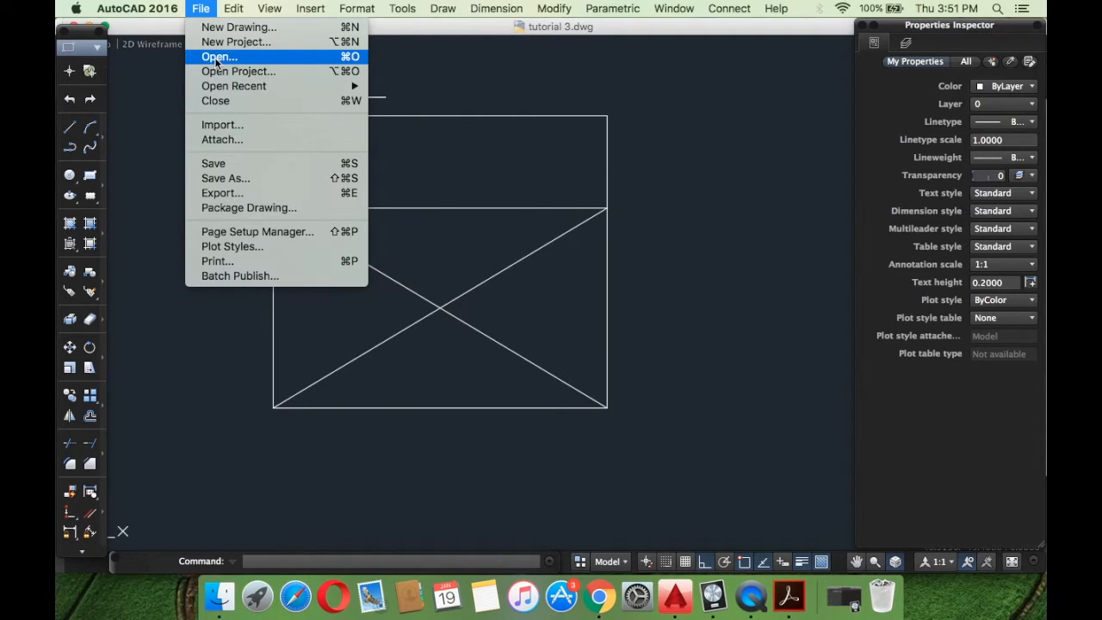
{"action": "mouse_move", "coordinate": [216, 82]}
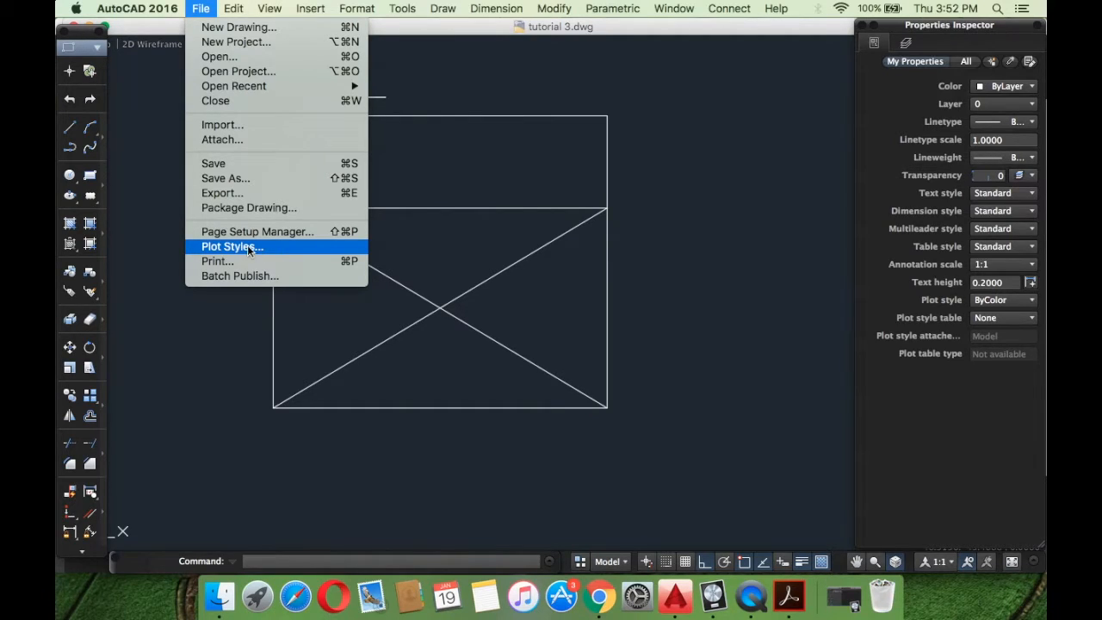
{"action": "mouse_move", "coordinate": [237, 7]}
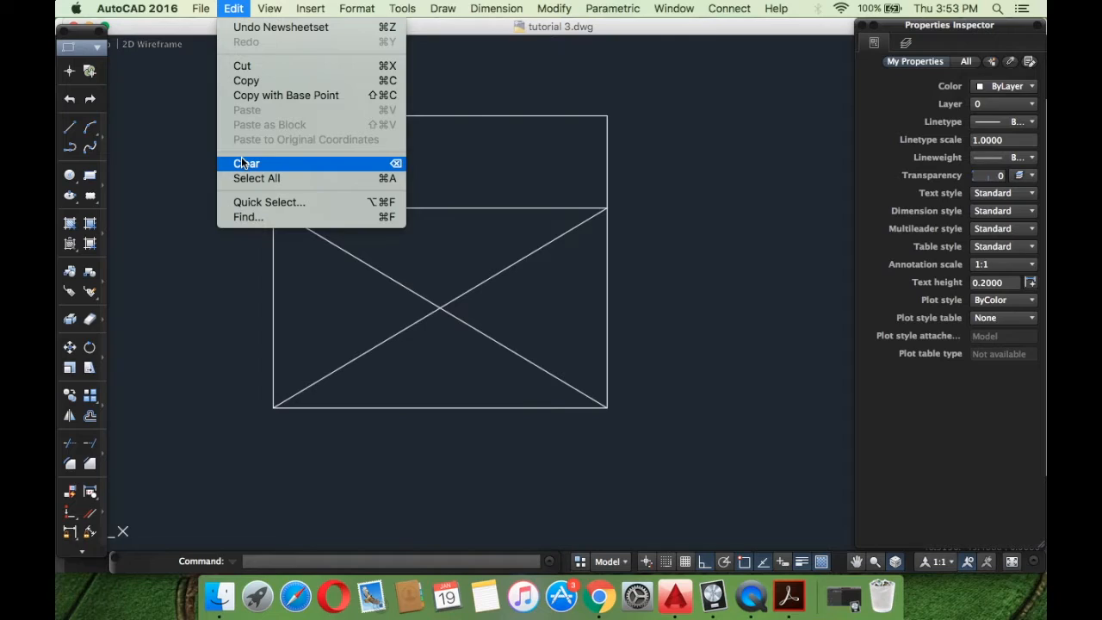
{"action": "mouse_move", "coordinate": [280, 7]}
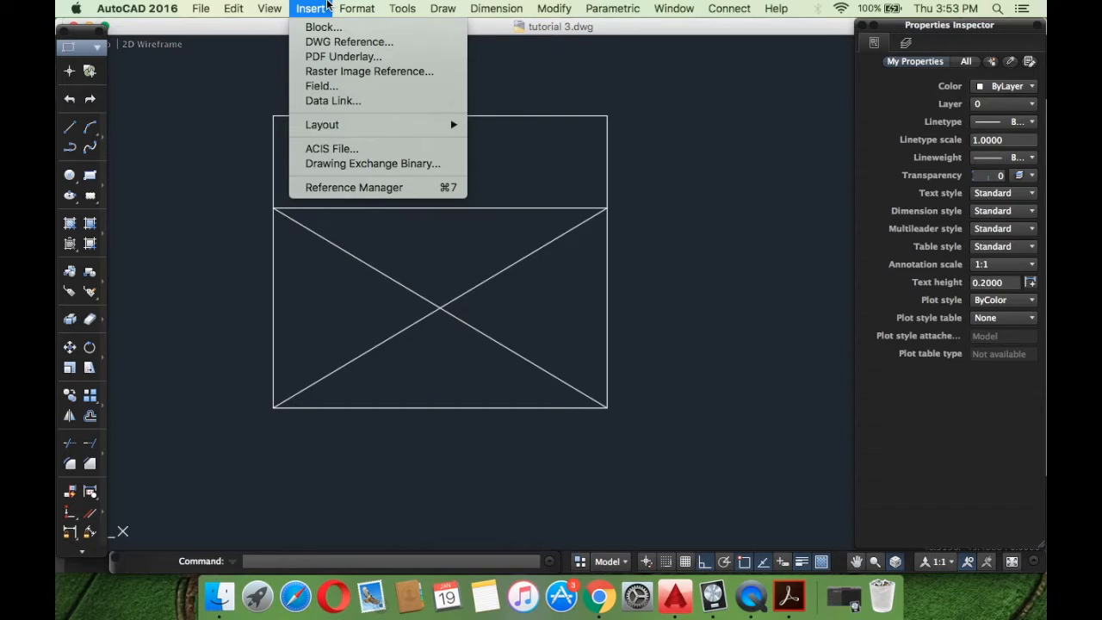
Turn on the Layers palette and show the current layer's properties in the Properties Inspector.
{"action": "mouse_move", "coordinate": [346, 7]}
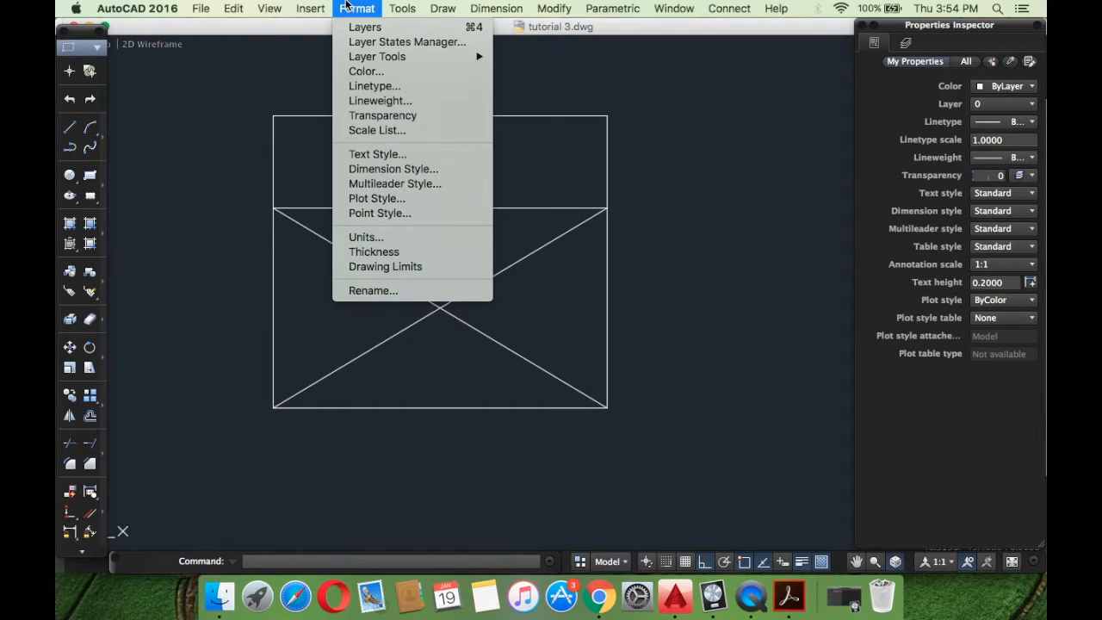
{"action": "left_click", "coordinate": [370, 27]}
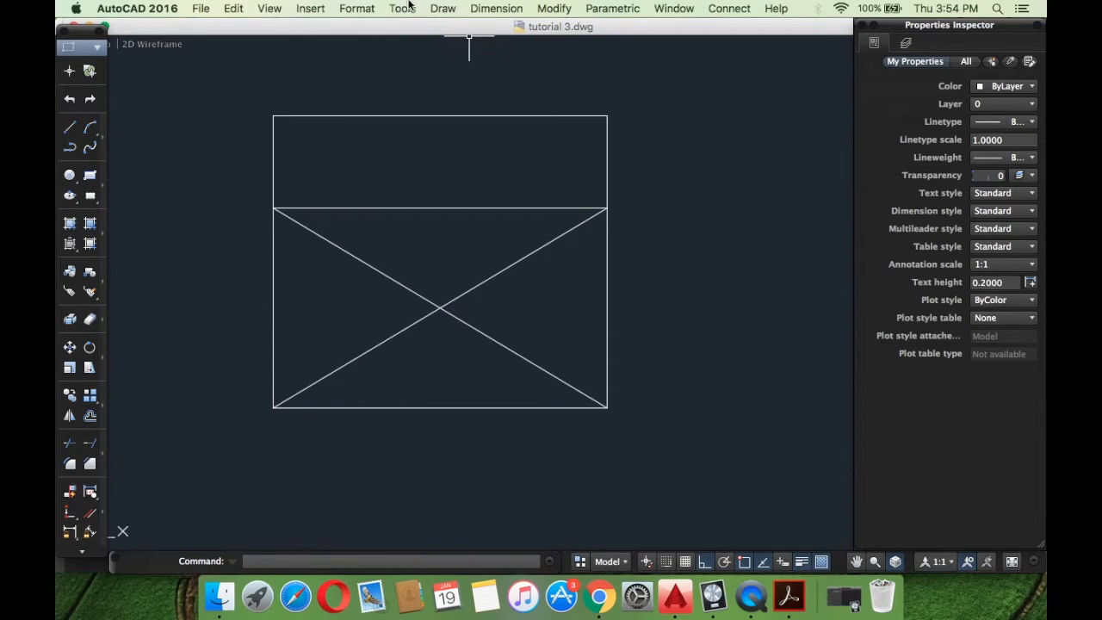
{"action": "left_click", "coordinate": [356, 8]}
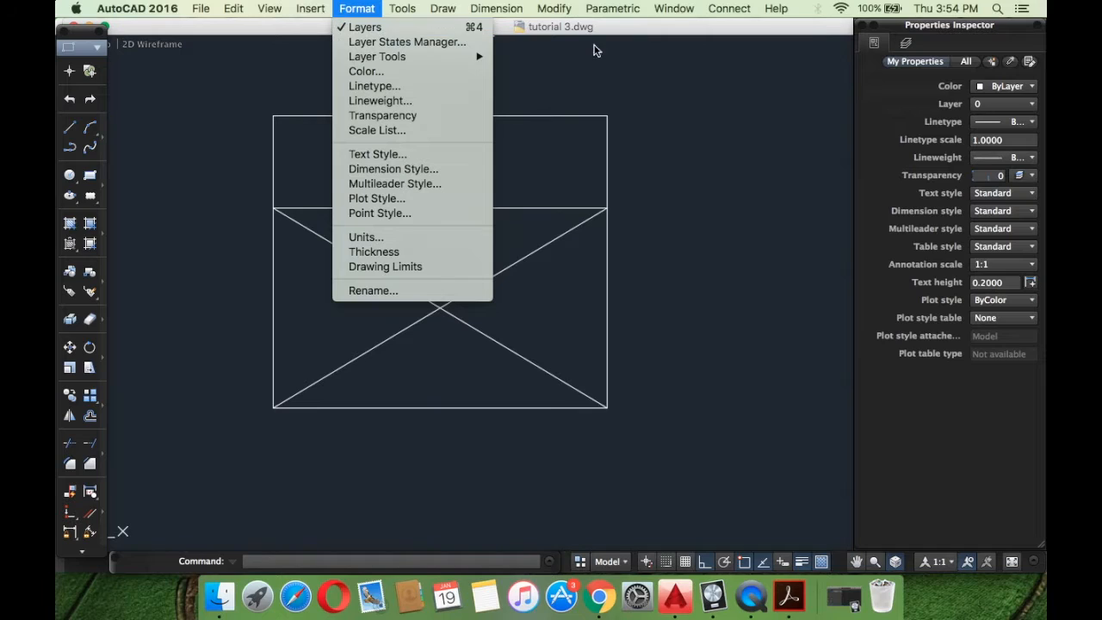
{"action": "left_click", "coordinate": [908, 43]}
{"action": "left_click", "coordinate": [908, 43]}
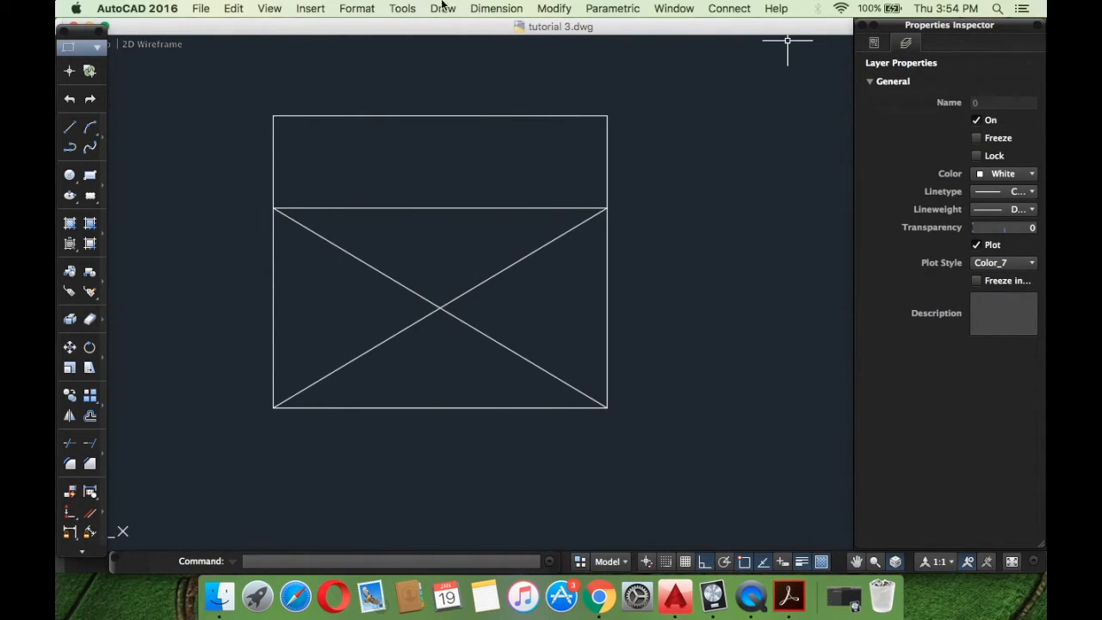
Recheck the Layers palette setting and view the available Layer Tools commands.
{"action": "left_click", "coordinate": [320, 8]}
{"action": "mouse_move", "coordinate": [342, 8]}
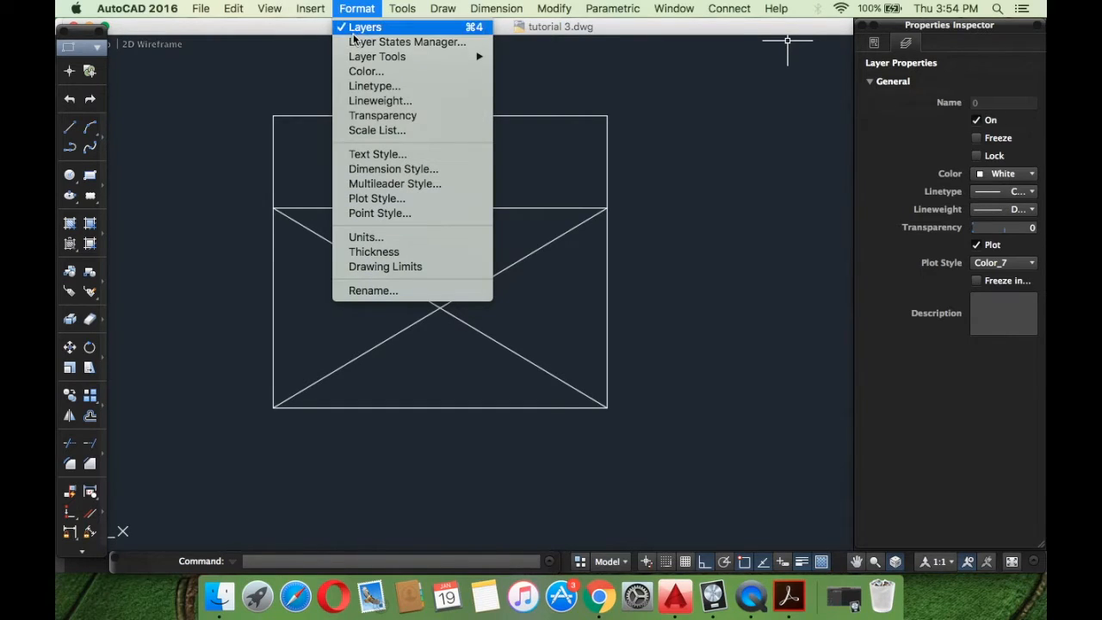
{"action": "left_click", "coordinate": [343, 32]}
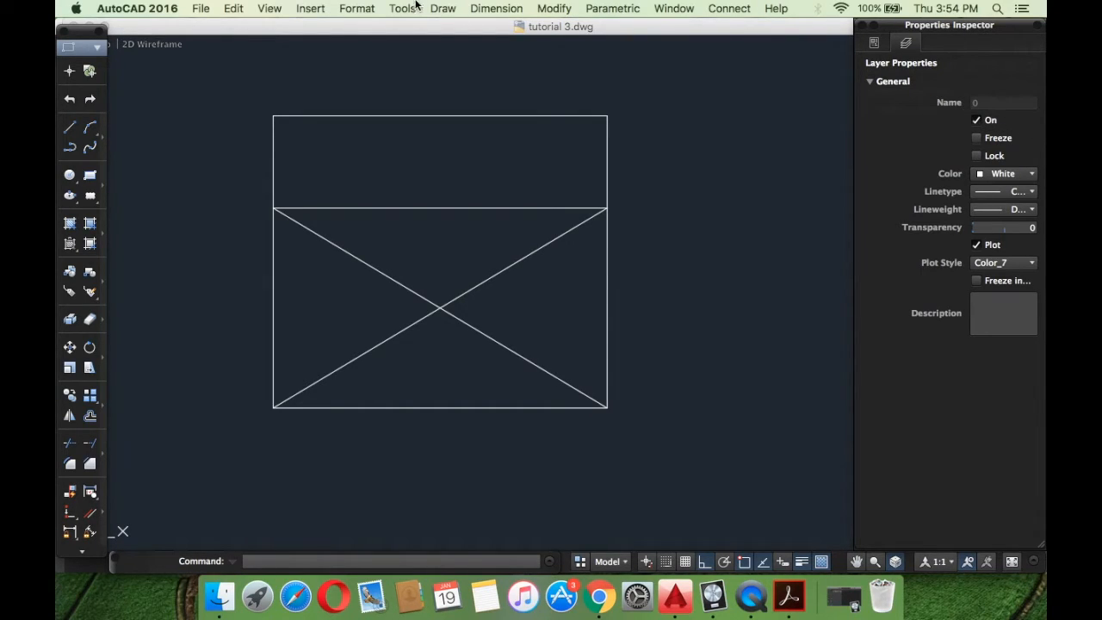
{"action": "left_click", "coordinate": [360, 7]}
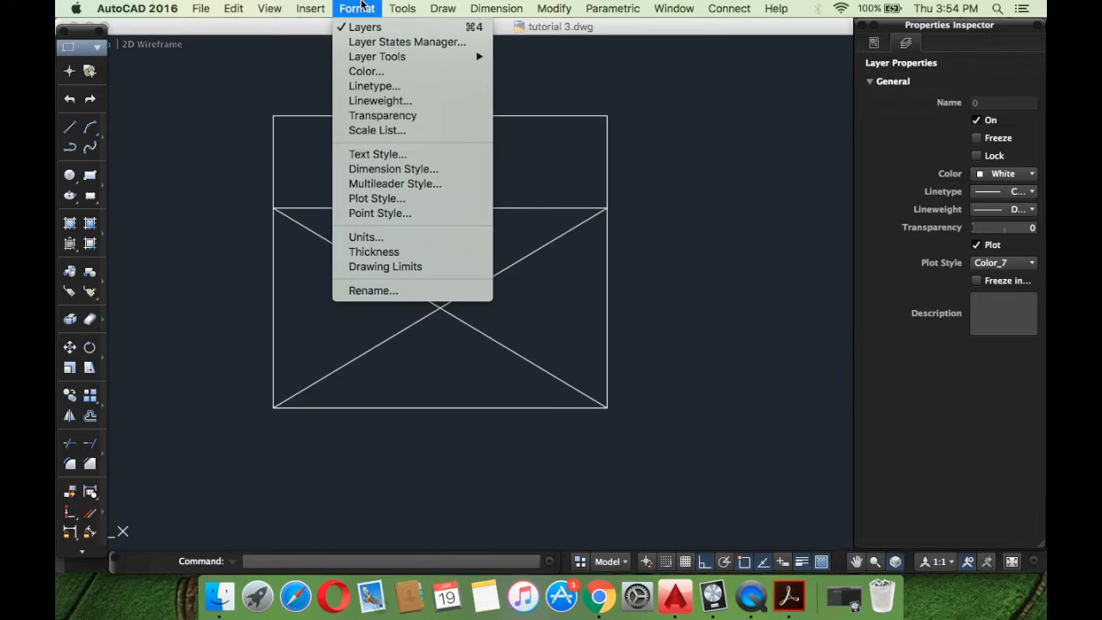
{"action": "mouse_move", "coordinate": [362, 57]}
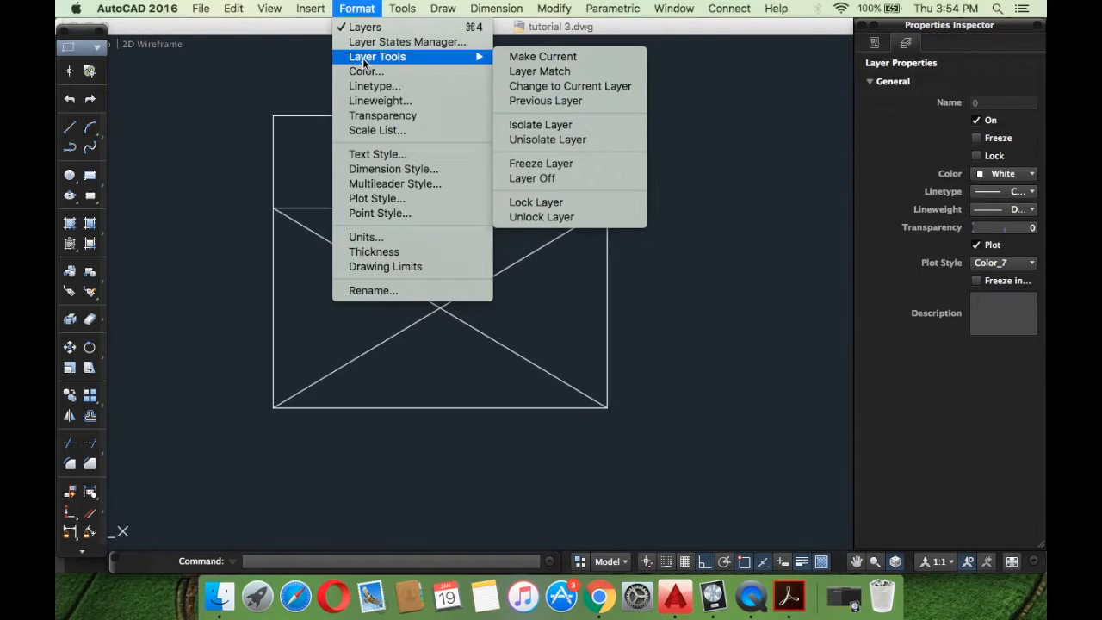
{"action": "left_click", "coordinate": [770, 309]}
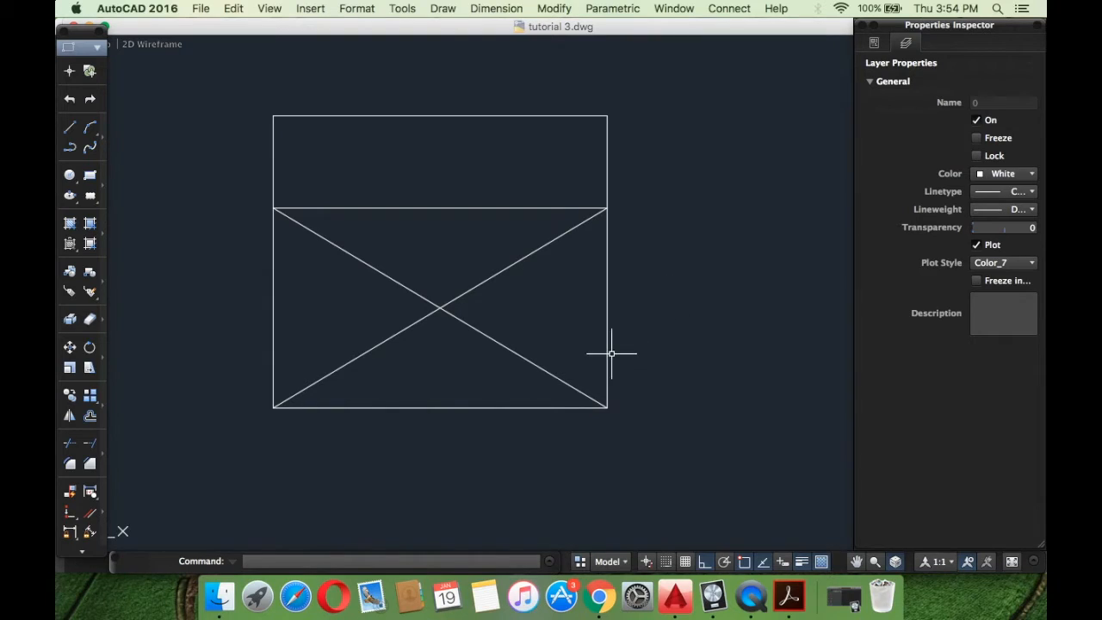
Select the two crossing diagonal lines with a crossing window to view their properties, and clear the selection.
{"action": "left_click", "coordinate": [542, 388]}
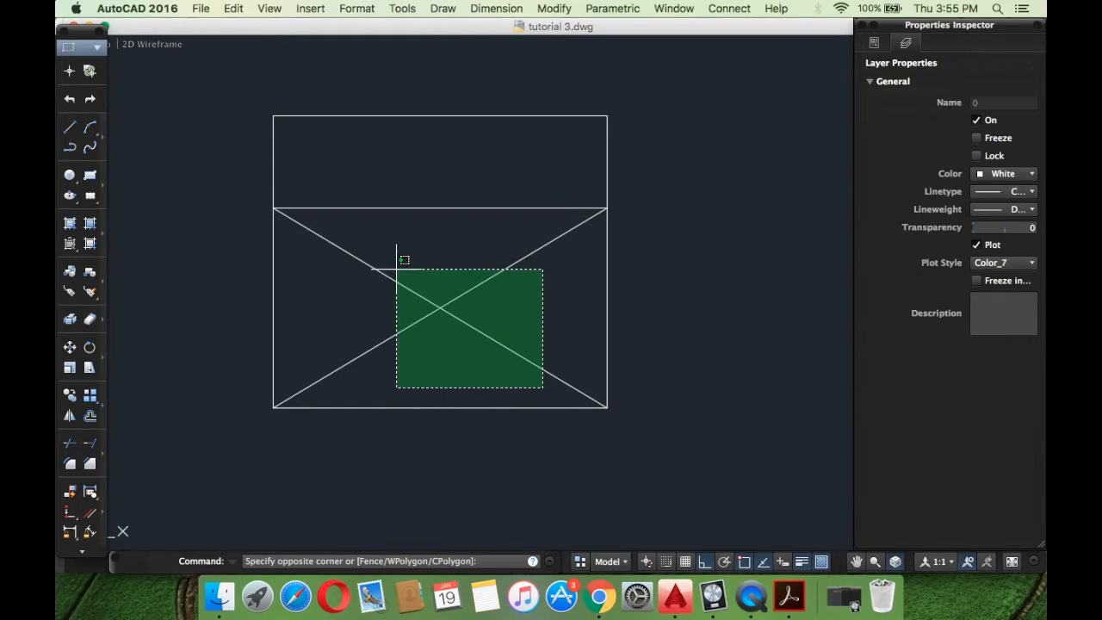
{"action": "left_click", "coordinate": [349, 217]}
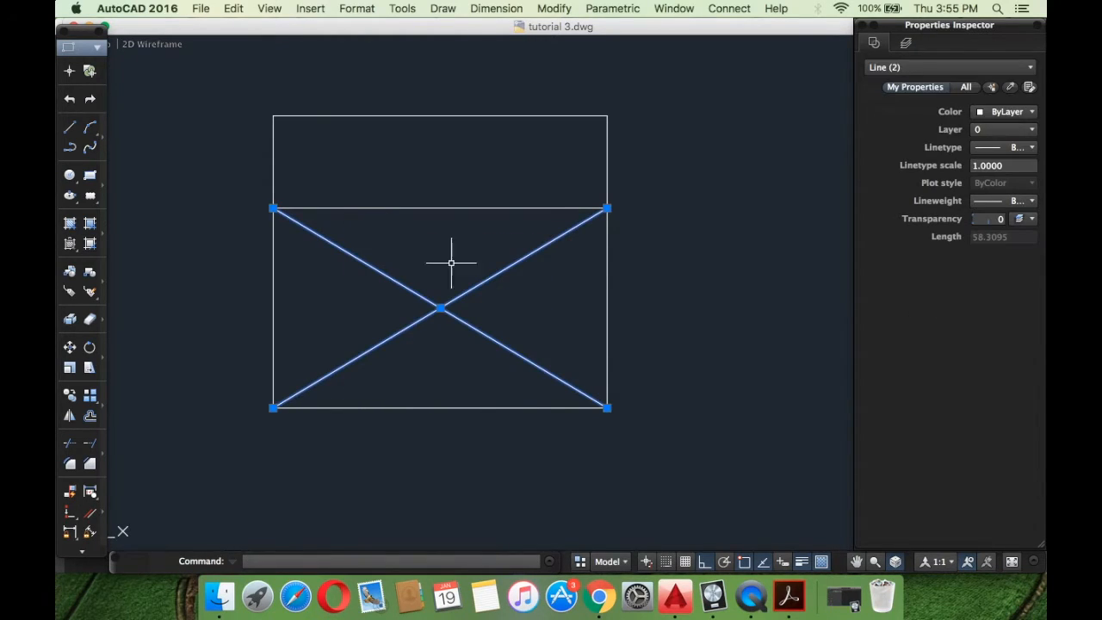
{"action": "key", "text": "Escape"}
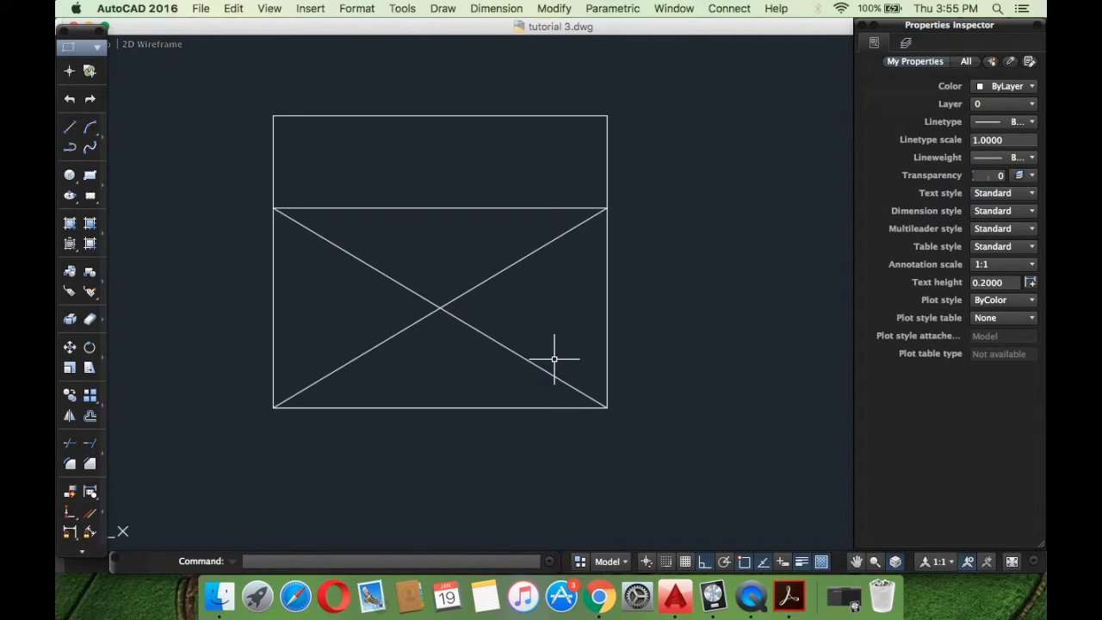
Turn off the Layers palette and check its setting among the Format options.
{"action": "left_click", "coordinate": [368, 8]}
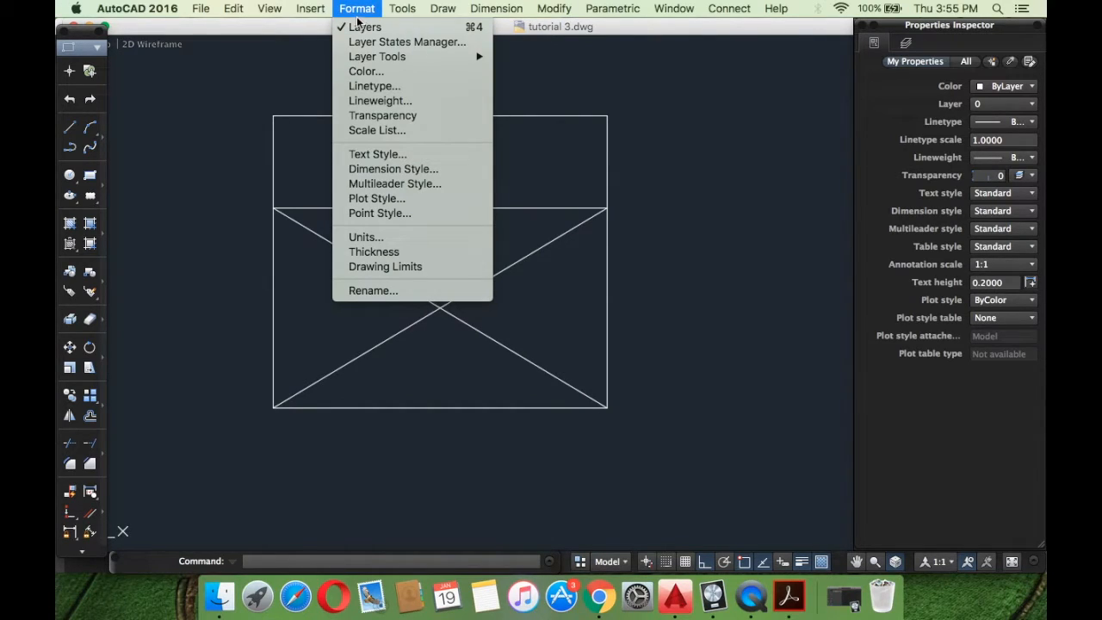
{"action": "left_click", "coordinate": [357, 28]}
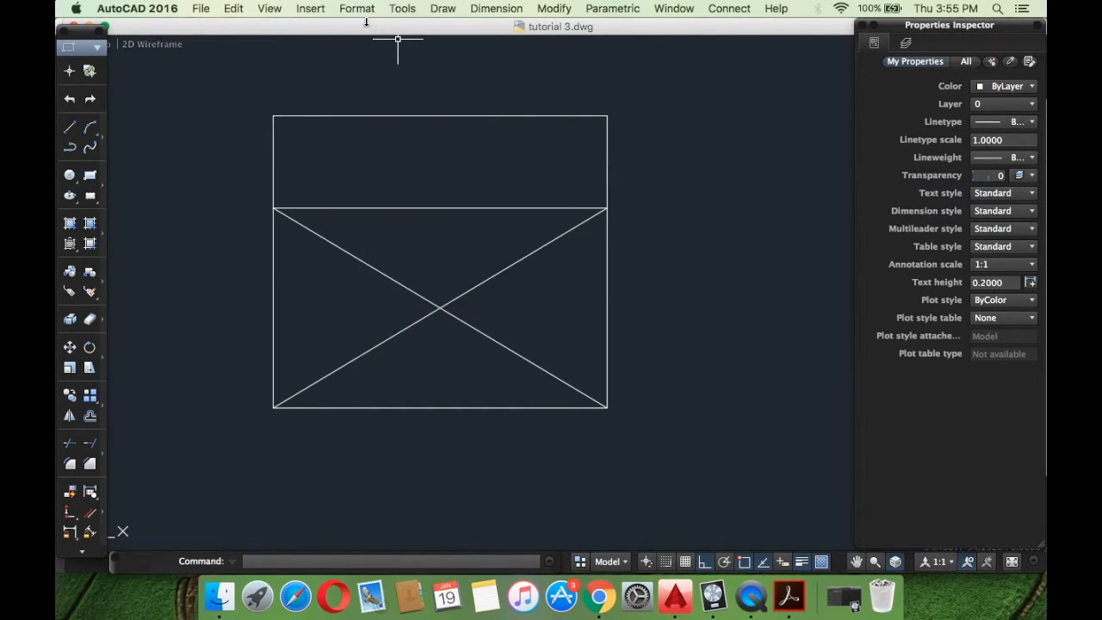
{"action": "left_click", "coordinate": [375, 7]}
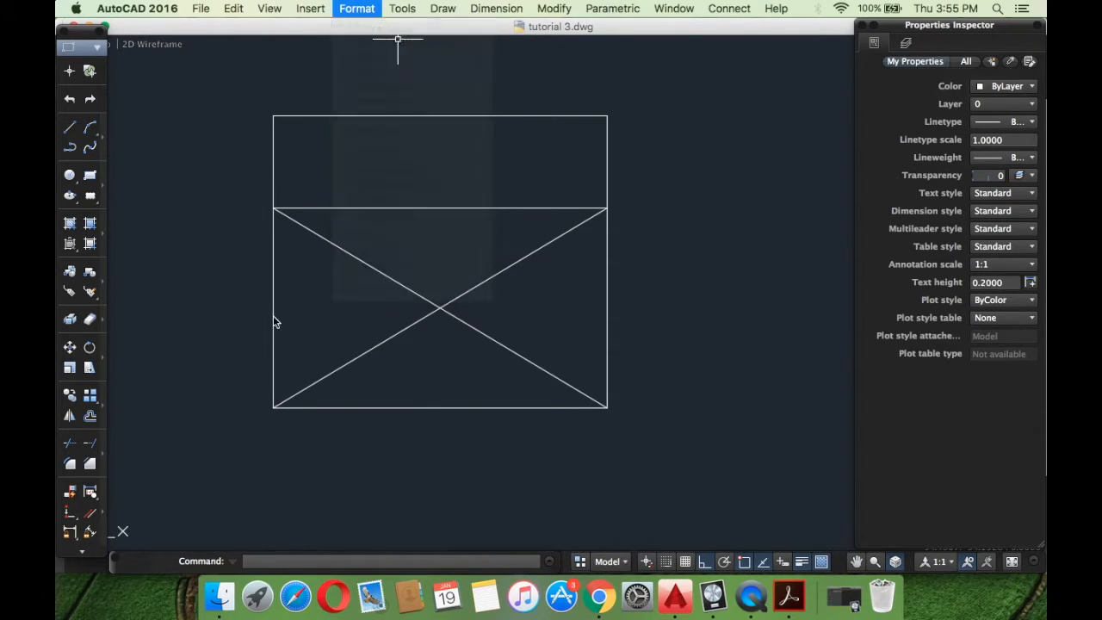
{"action": "left_click", "coordinate": [222, 370]}
{"action": "left_click", "coordinate": [393, 6]}
{"action": "mouse_move", "coordinate": [361, 5]}
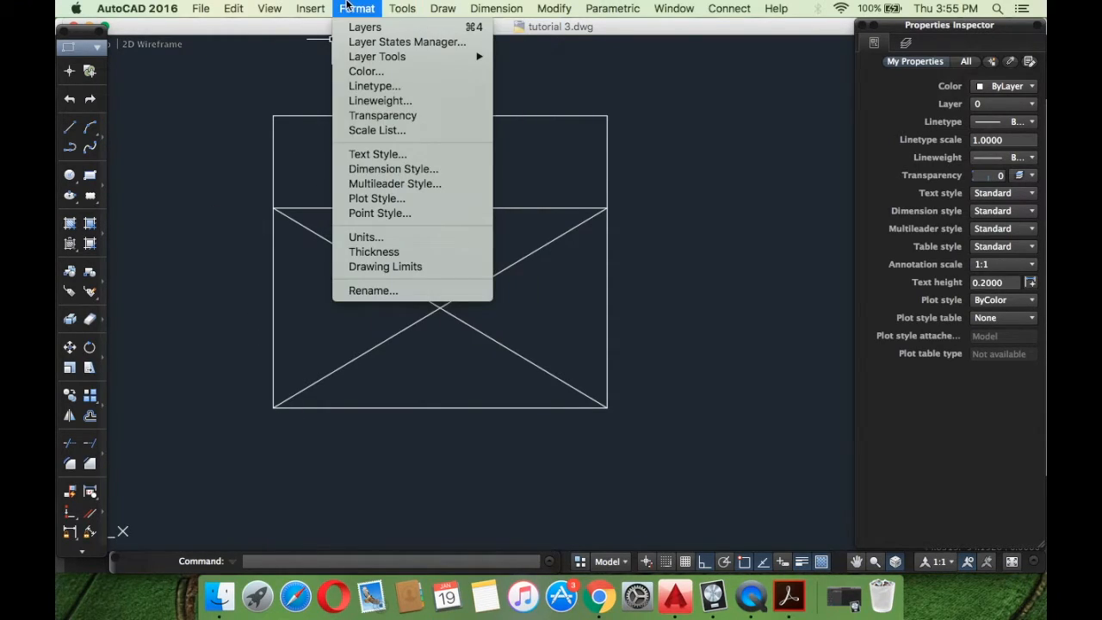
{"action": "left_click", "coordinate": [211, 299]}
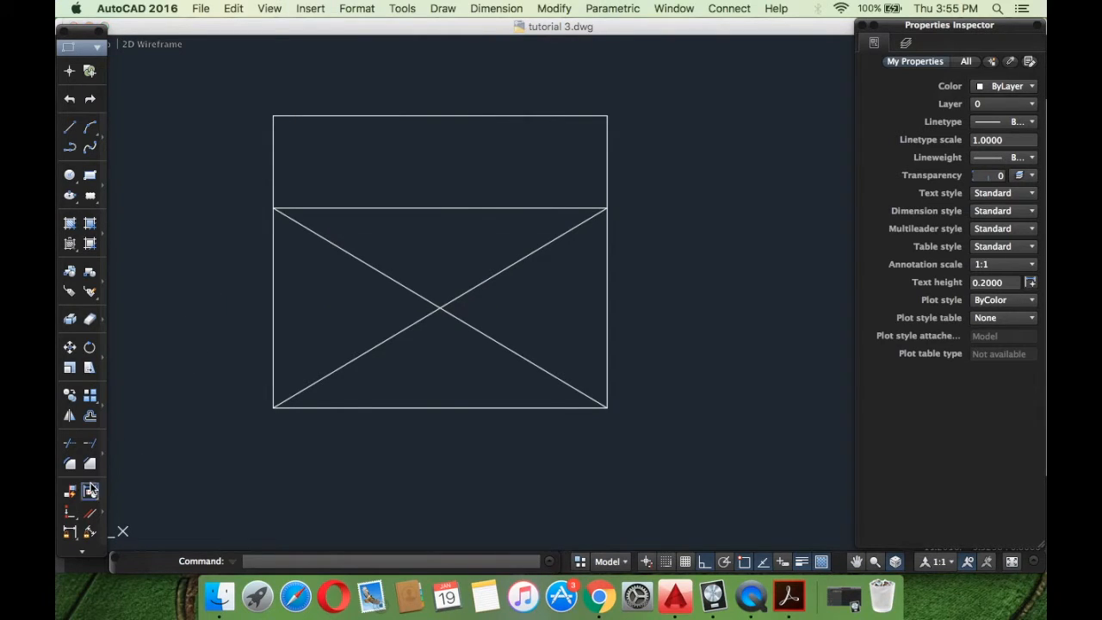
Dimension the bottom edge of the figure from corner to corner, placing the dimension line just below it, and end the command.
{"action": "left_click", "coordinate": [402, 7]}
{"action": "mouse_move", "coordinate": [433, 6]}
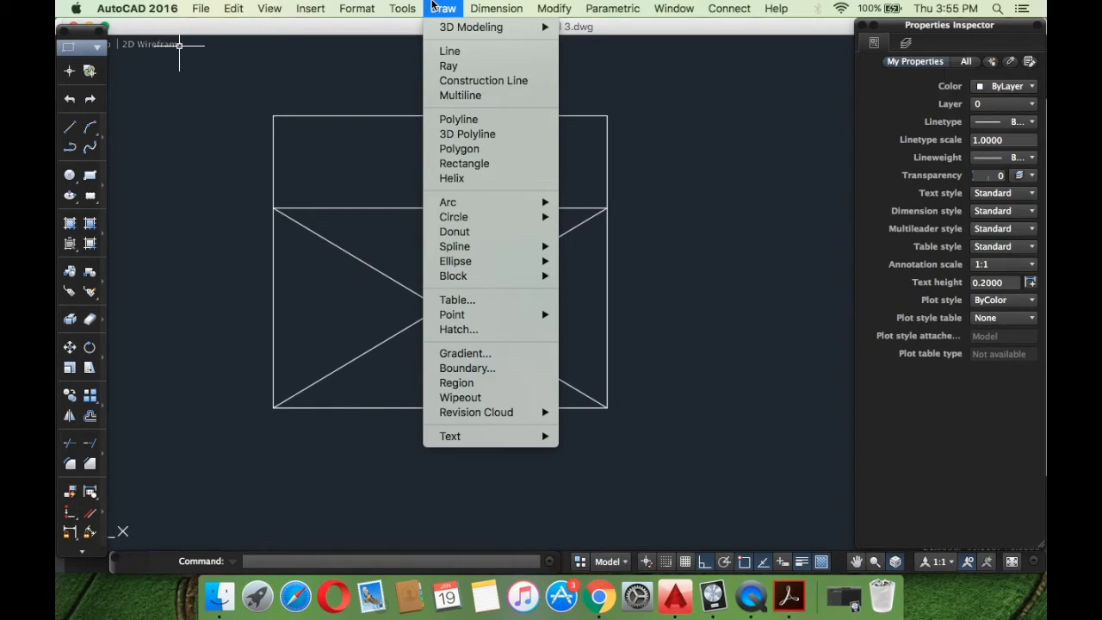
{"action": "mouse_move", "coordinate": [496, 8]}
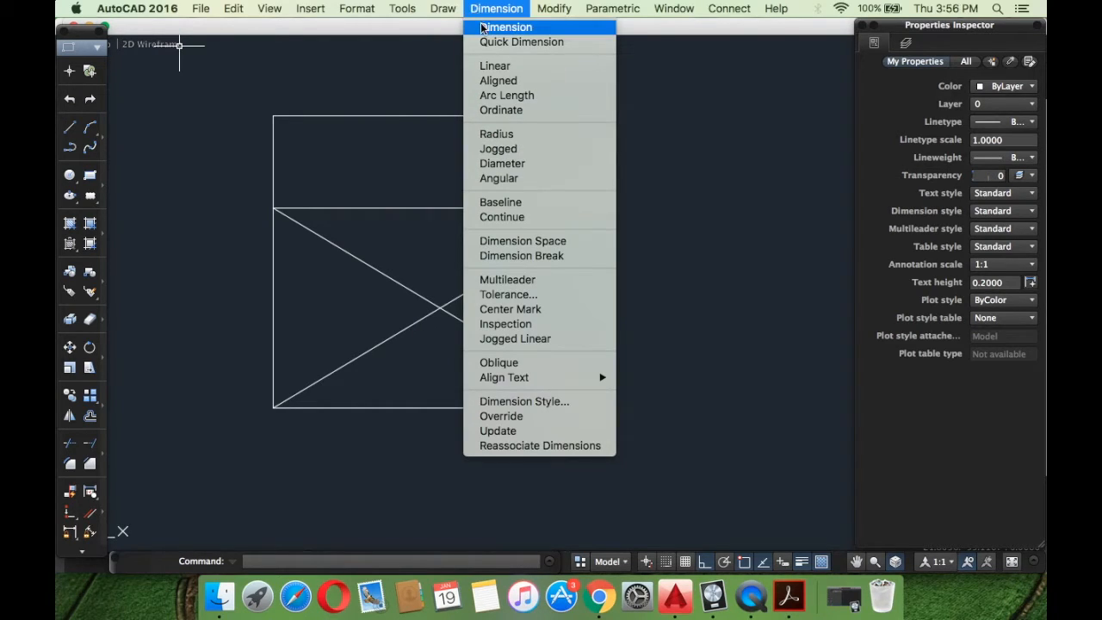
{"action": "left_click", "coordinate": [493, 27]}
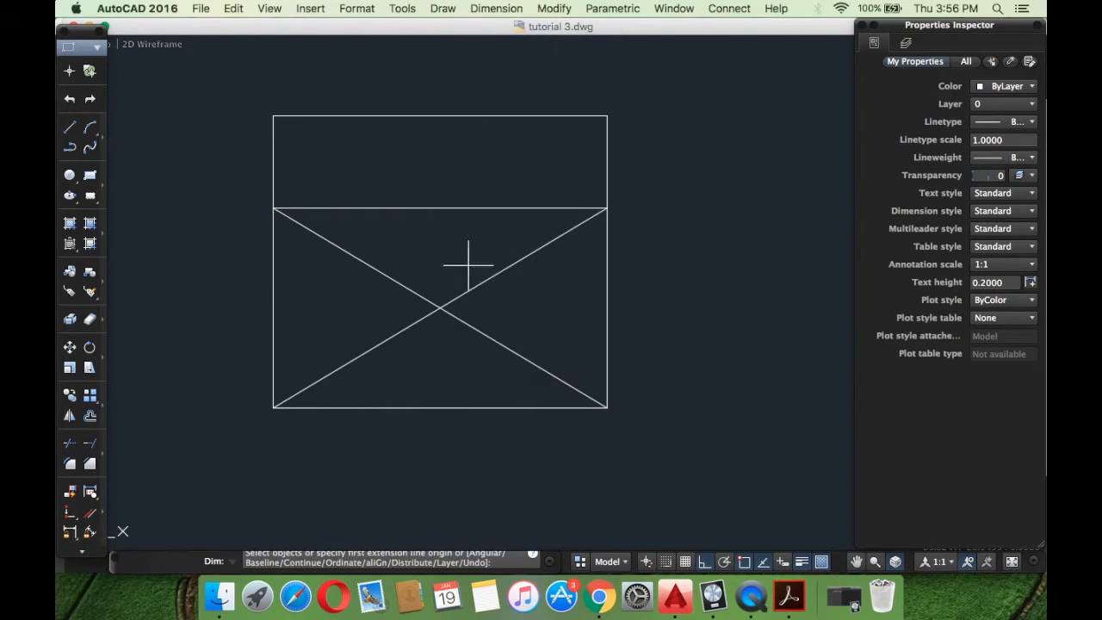
{"action": "left_click", "coordinate": [273, 409]}
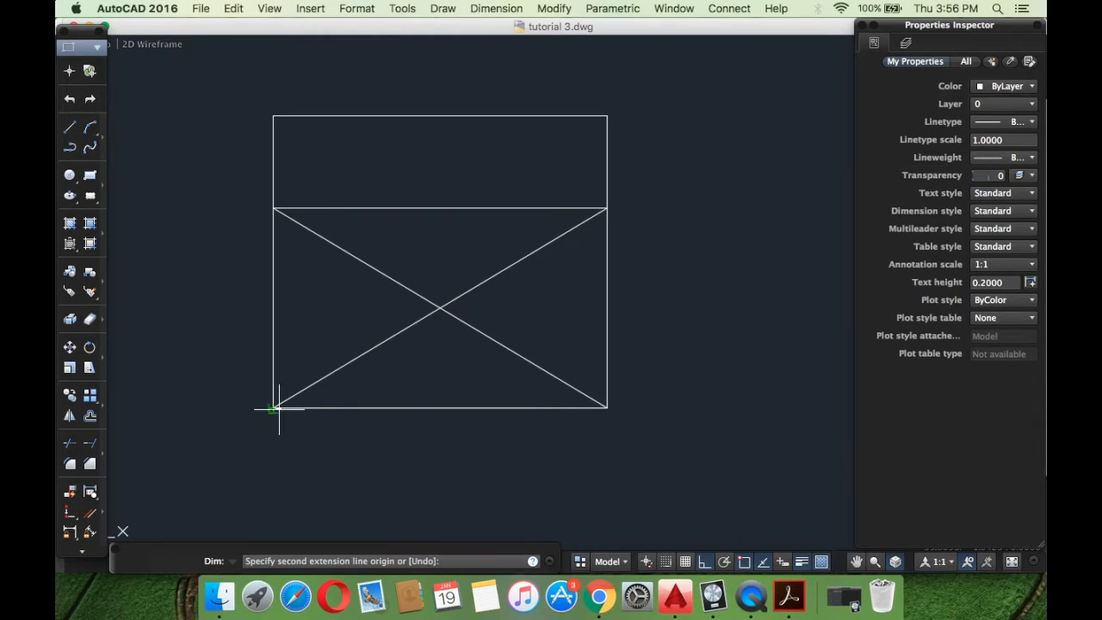
{"action": "left_click", "coordinate": [607, 408]}
{"action": "scroll", "coordinate": [509, 456], "scroll_direction": "up", "scroll_amount": 6}
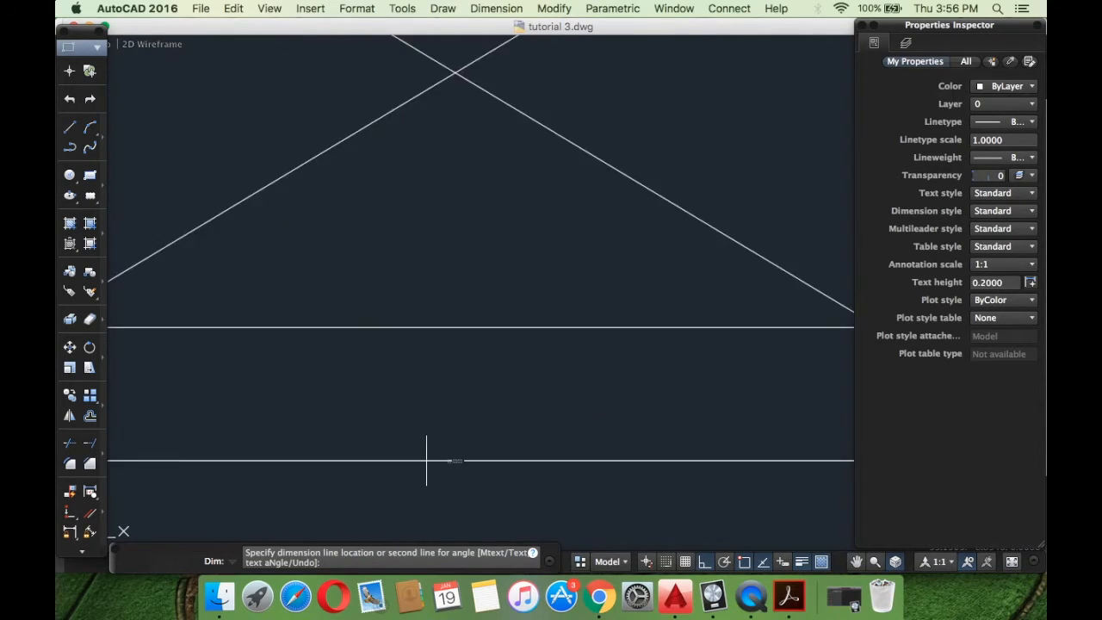
{"action": "scroll", "coordinate": [594, 467], "scroll_direction": "down", "scroll_amount": 6}
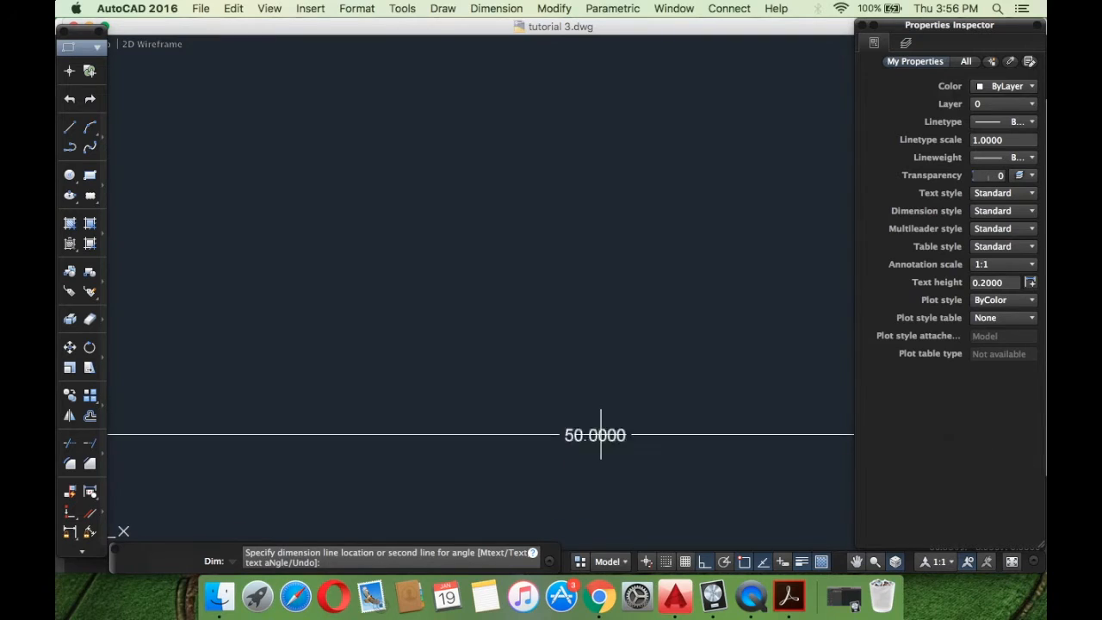
{"action": "scroll", "coordinate": [600, 422], "scroll_direction": "up", "scroll_amount": 3}
{"action": "scroll", "coordinate": [600, 422], "scroll_direction": "down", "scroll_amount": 6}
{"action": "scroll", "coordinate": [600, 422], "scroll_direction": "up", "scroll_amount": 3}
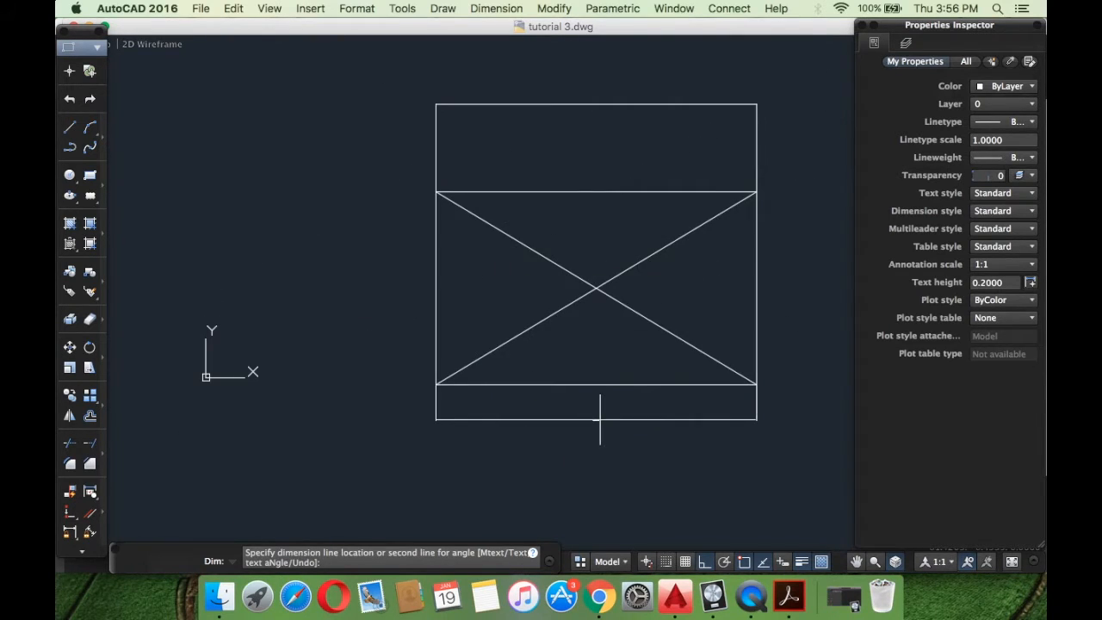
{"action": "middle_click_drag", "start_coordinate": [600, 422], "coordinate": [488, 448]}
{"action": "left_click", "coordinate": [490, 444]}
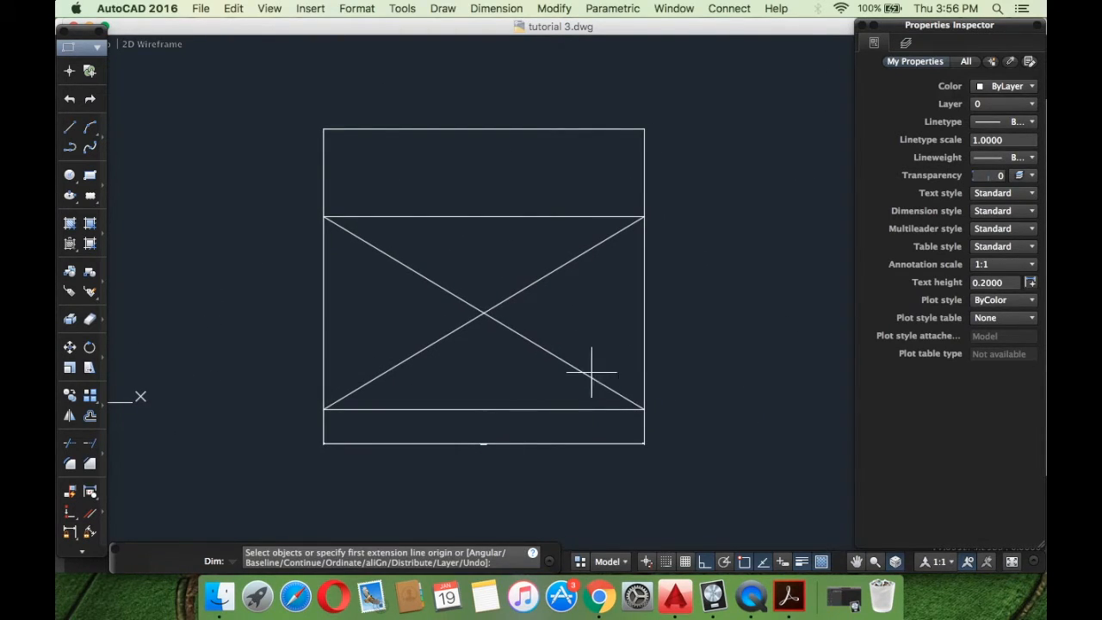
{"action": "key", "text": "Return"}
{"action": "key", "text": "Escape"}
{"action": "left_click", "coordinate": [70, 126]}
{"action": "key", "text": "Escape"}
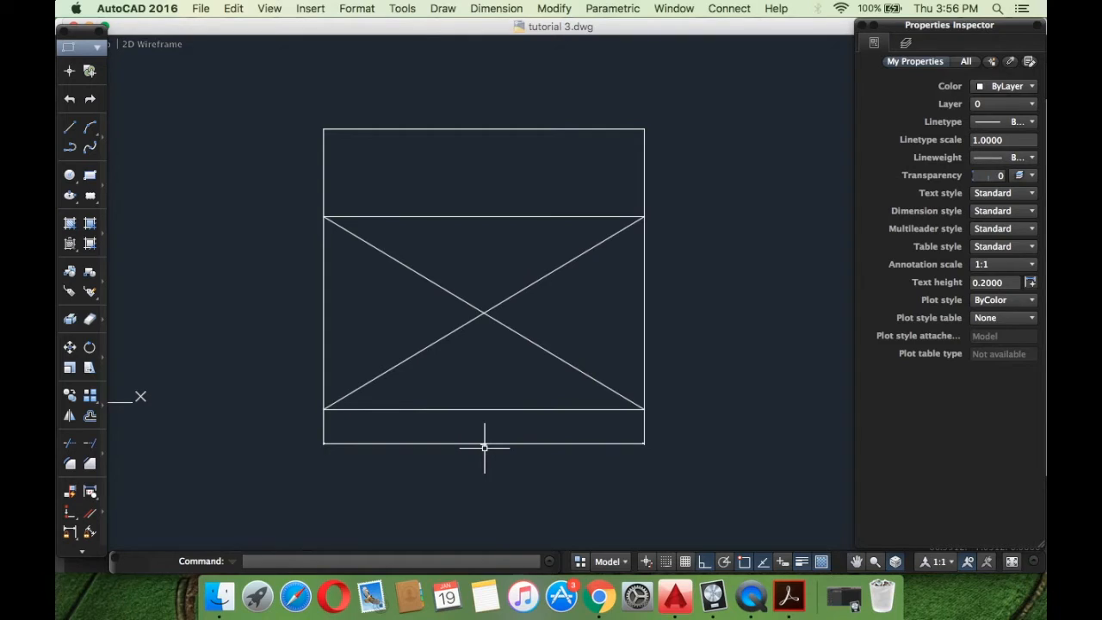
Look through the available Format, Tools and Draw commands.
{"action": "left_click", "coordinate": [357, 7]}
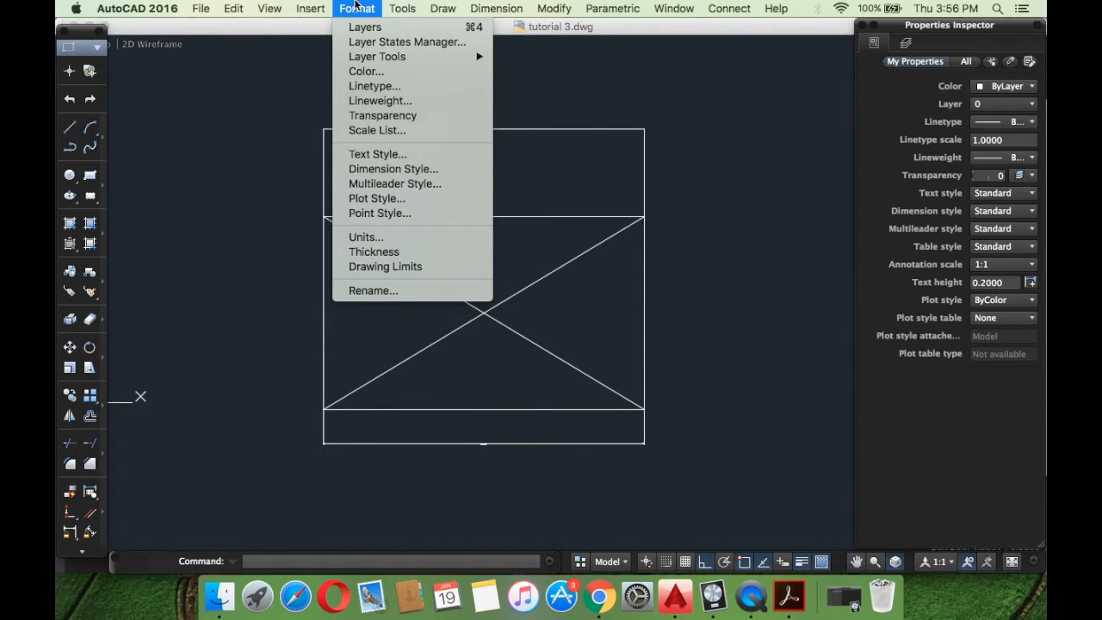
{"action": "left_click", "coordinate": [647, 454]}
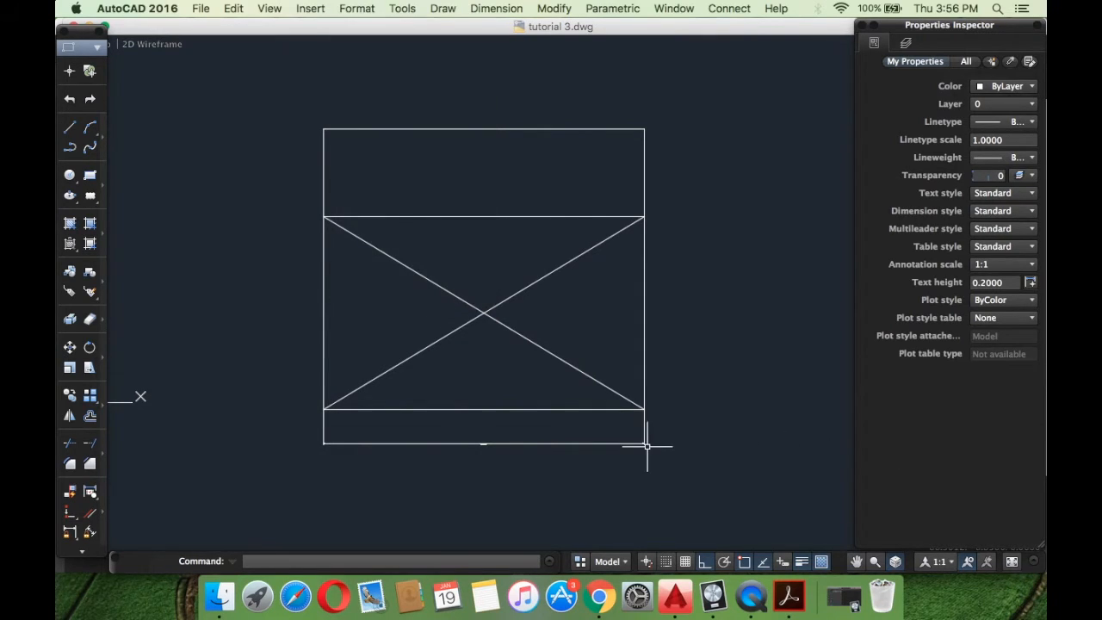
{"action": "scroll", "coordinate": [647, 444], "scroll_direction": "up", "scroll_amount": 5}
{"action": "scroll", "coordinate": [505, 381], "scroll_direction": "down", "scroll_amount": 5}
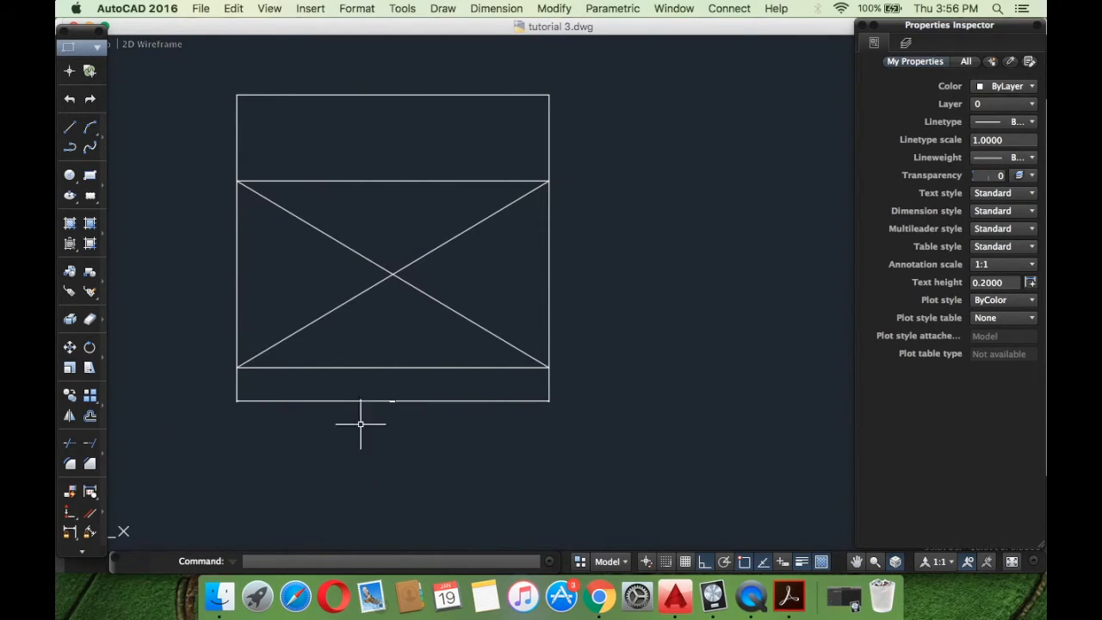
{"action": "left_click", "coordinate": [370, 8]}
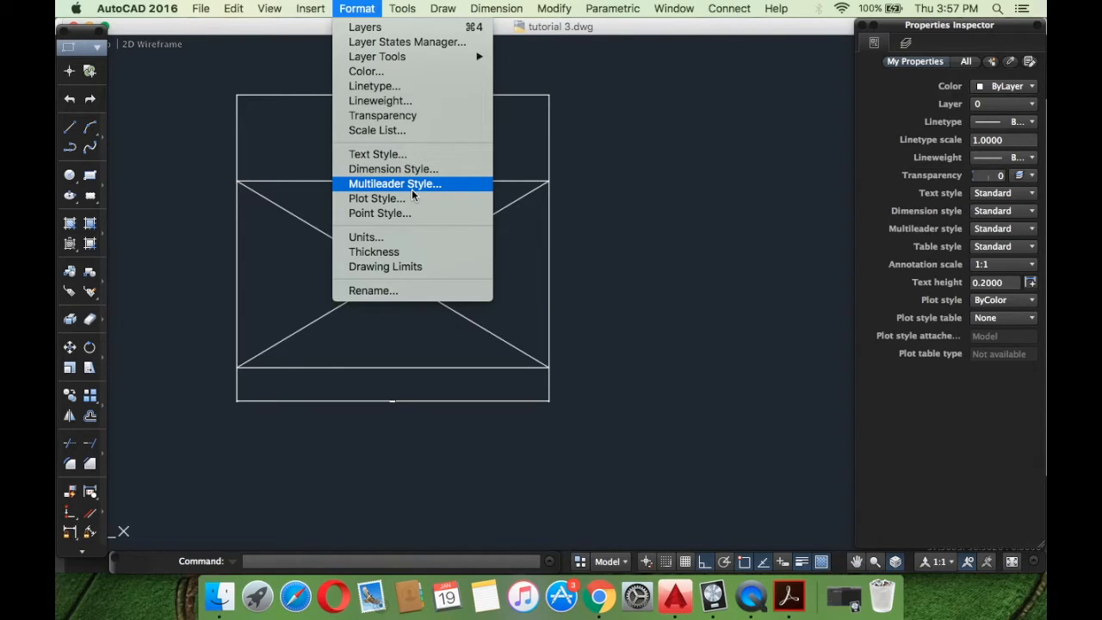
{"action": "mouse_move", "coordinate": [403, 7]}
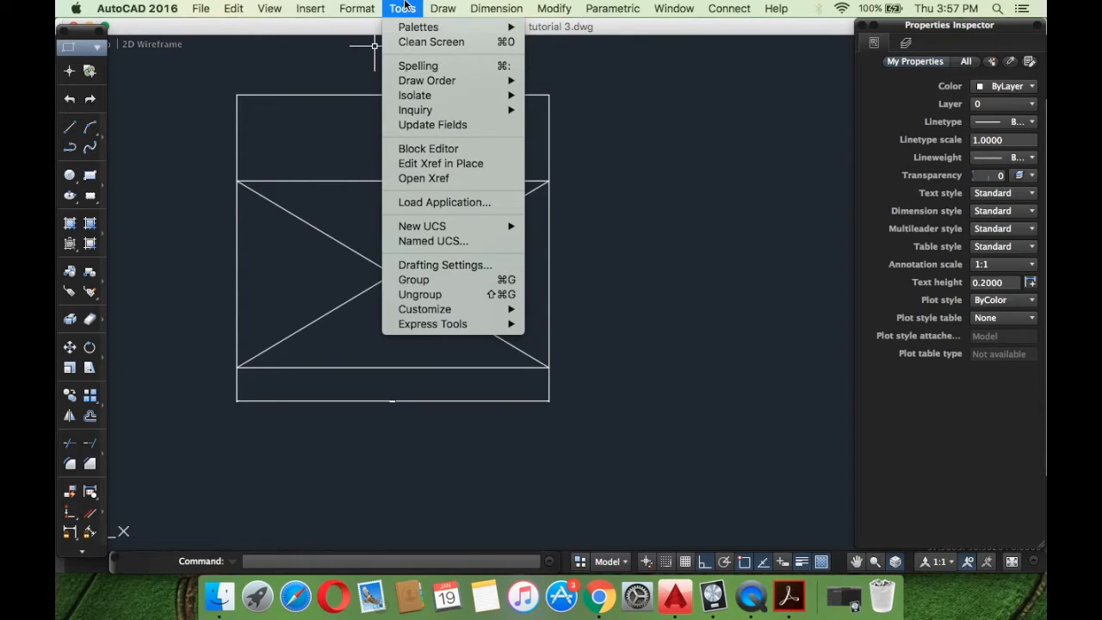
{"action": "mouse_move", "coordinate": [357, 8]}
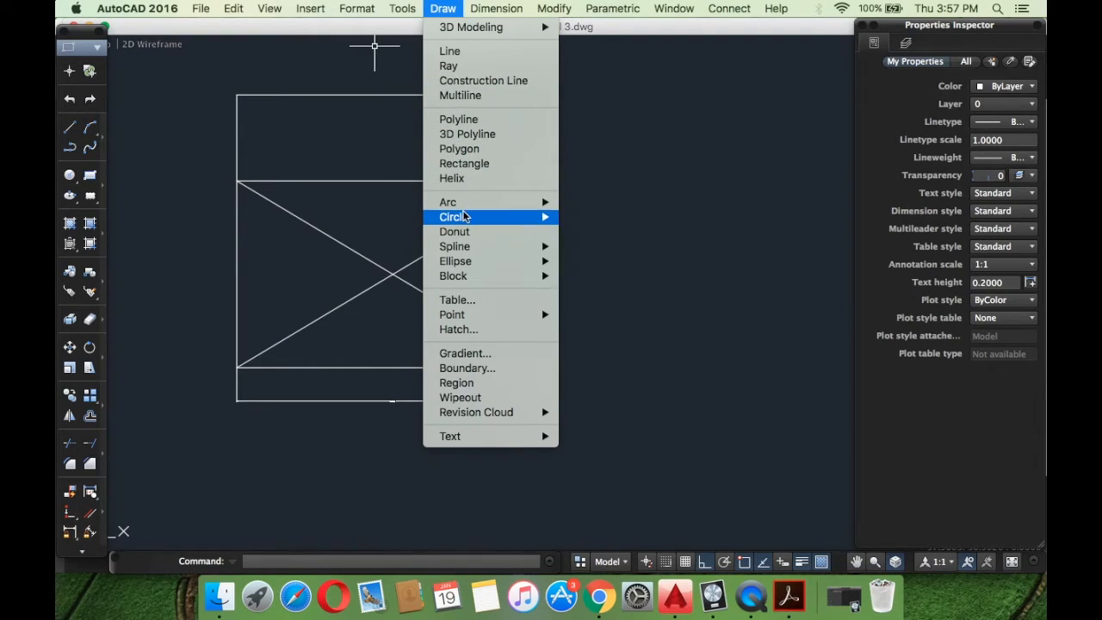
{"action": "mouse_move", "coordinate": [463, 210]}
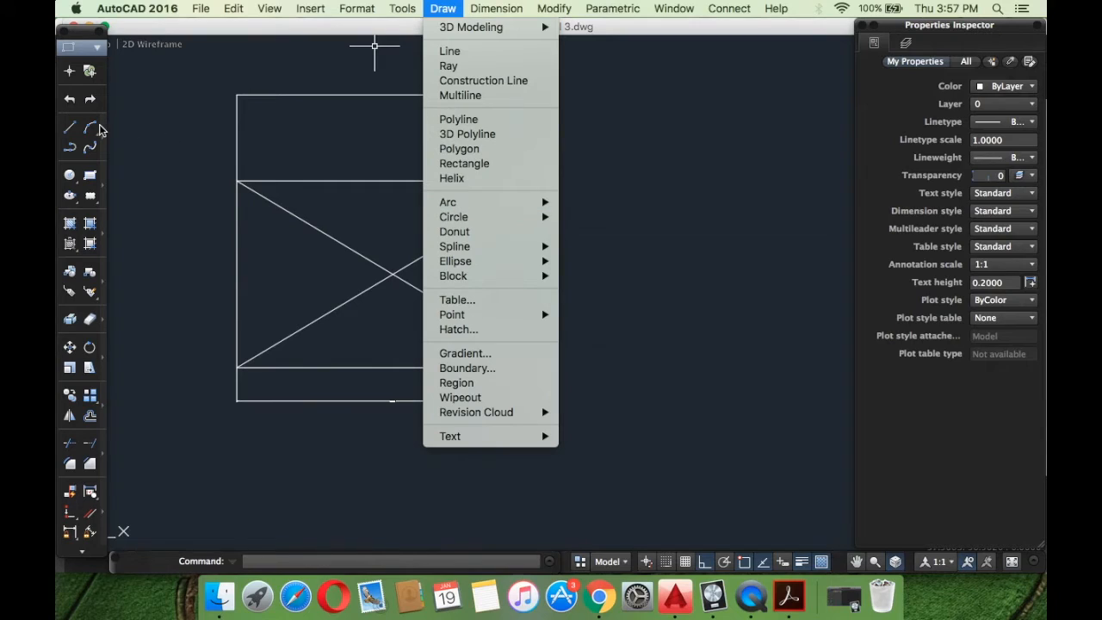
{"action": "left_click", "coordinate": [160, 124]}
{"action": "left_click", "coordinate": [148, 122]}
{"action": "left_click", "coordinate": [154, 126]}
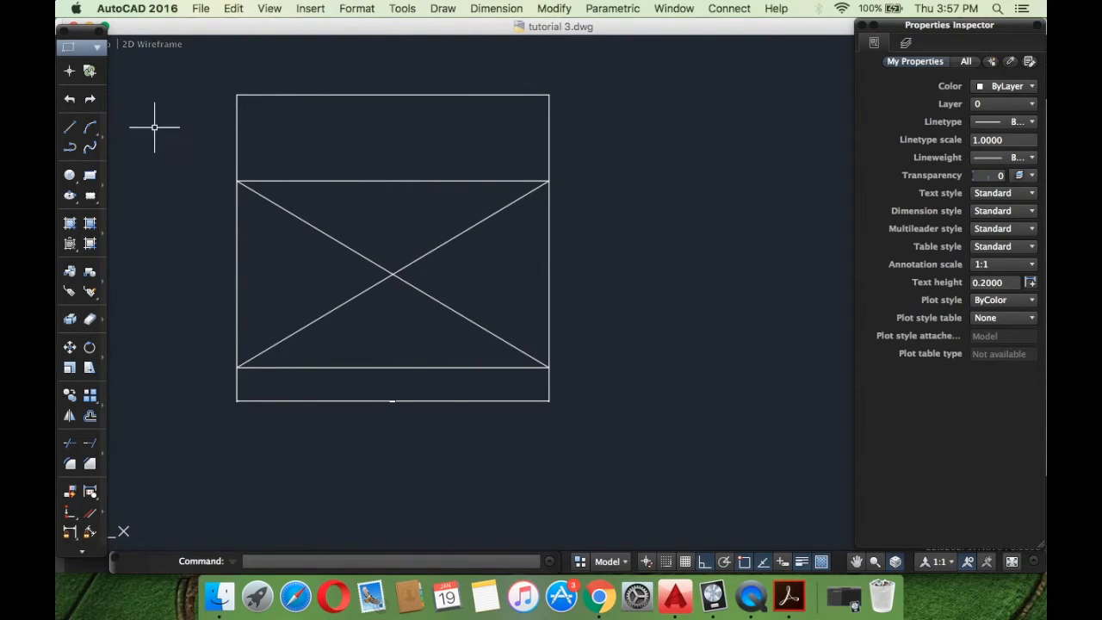
Compare the arc construction methods in the tool set with the Arc options among the Draw commands.
{"action": "left_click", "coordinate": [89, 129]}
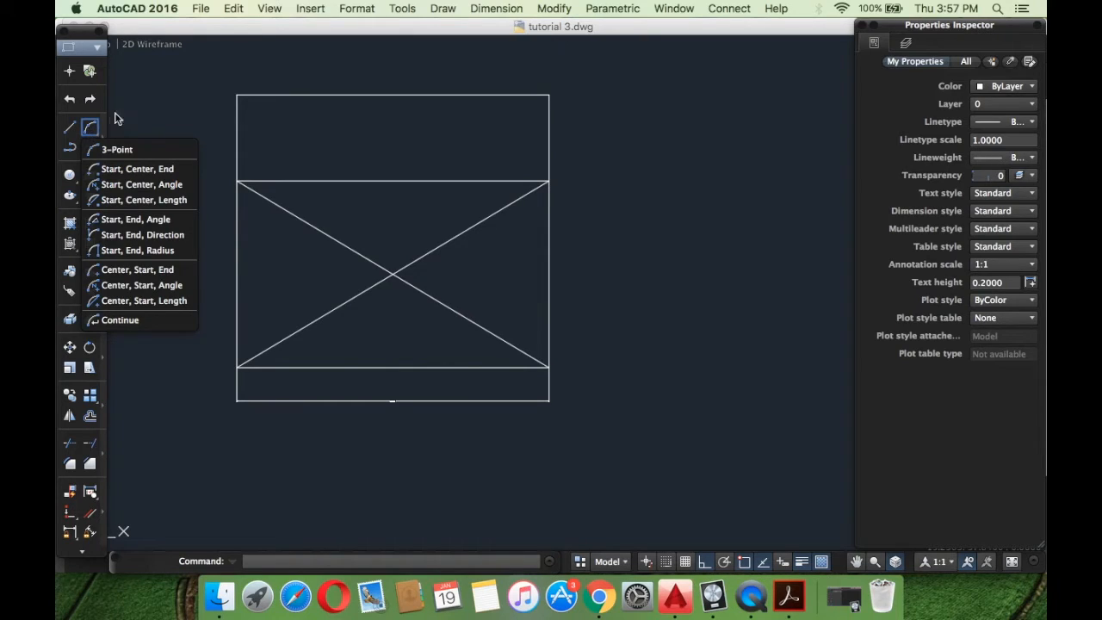
{"action": "left_click", "coordinate": [437, 7]}
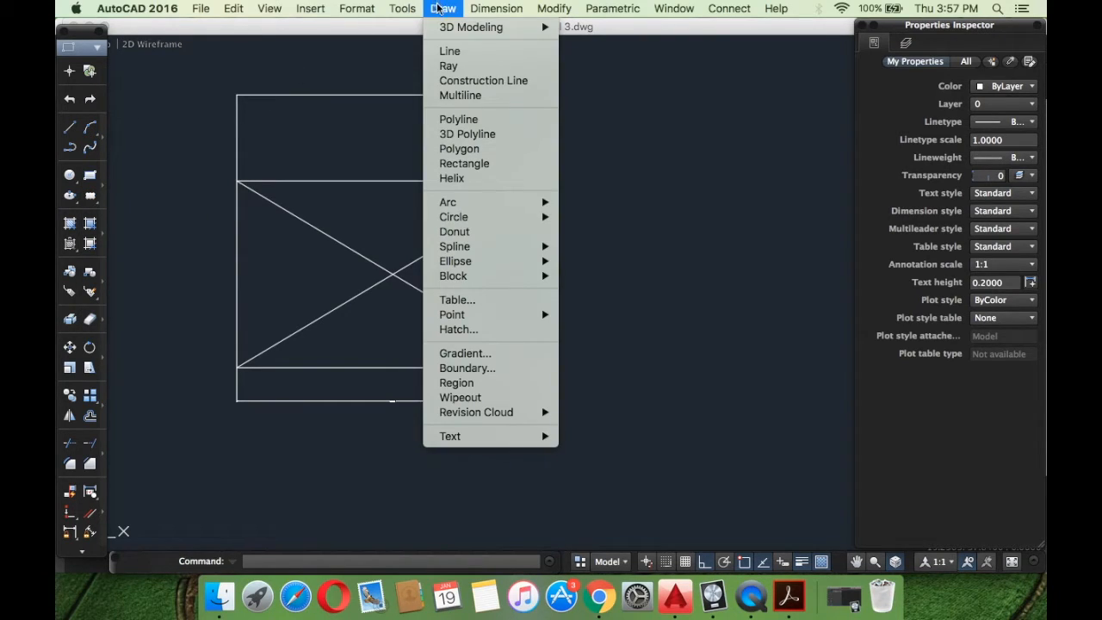
{"action": "mouse_move", "coordinate": [481, 201]}
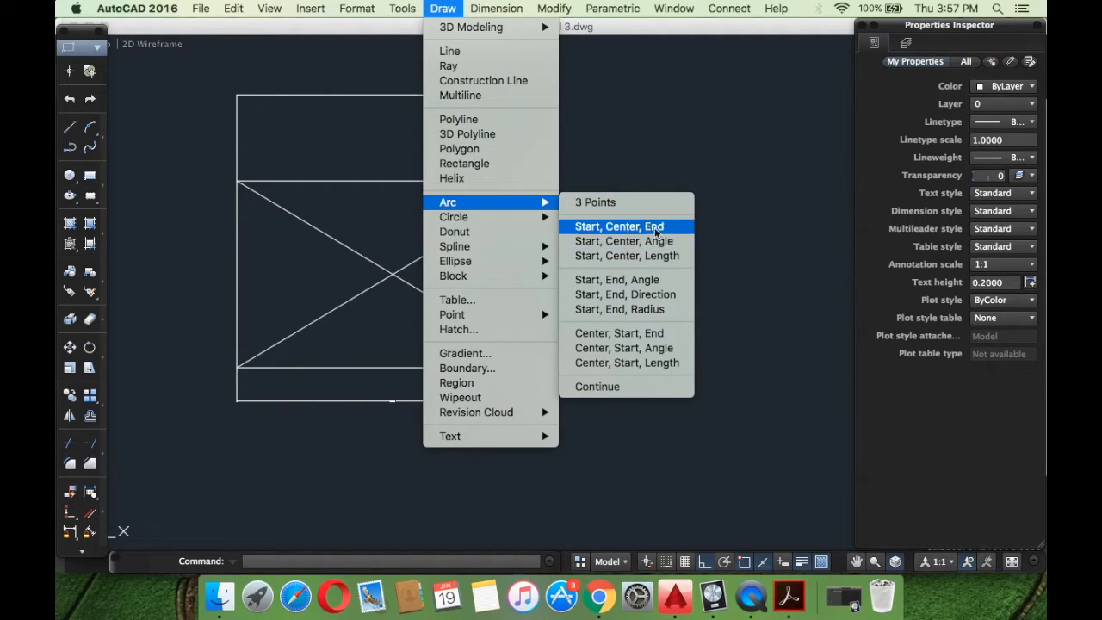
{"action": "left_click", "coordinate": [694, 116]}
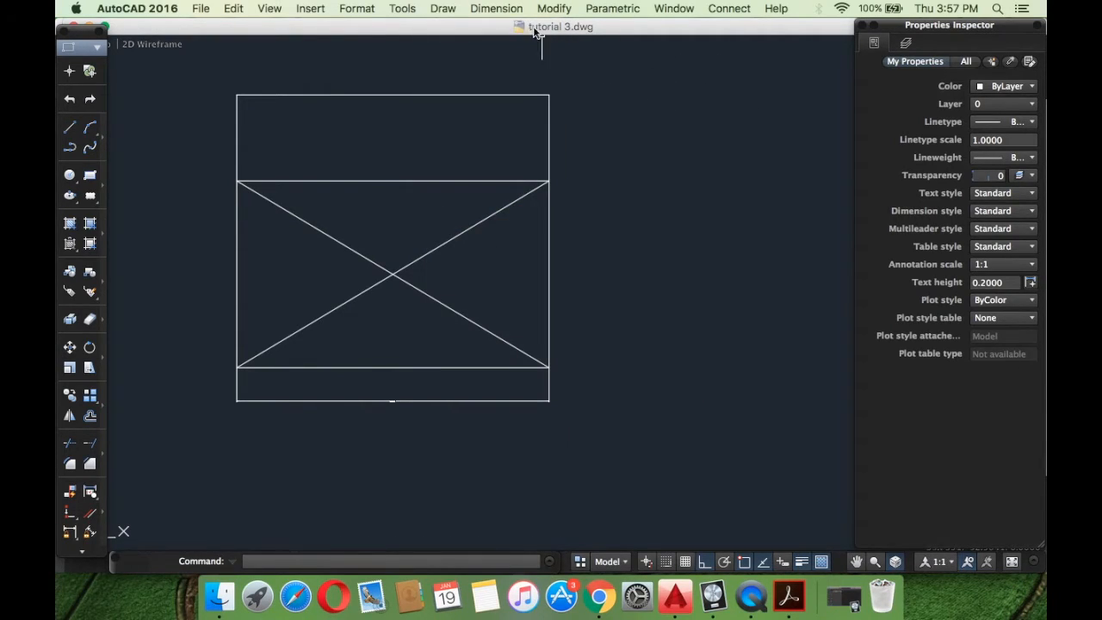
Place a vertical linear dimension between the rising diagonal's endpoints, with its line outside the figure's right edge, and delete it.
{"action": "left_click", "coordinate": [513, 8]}
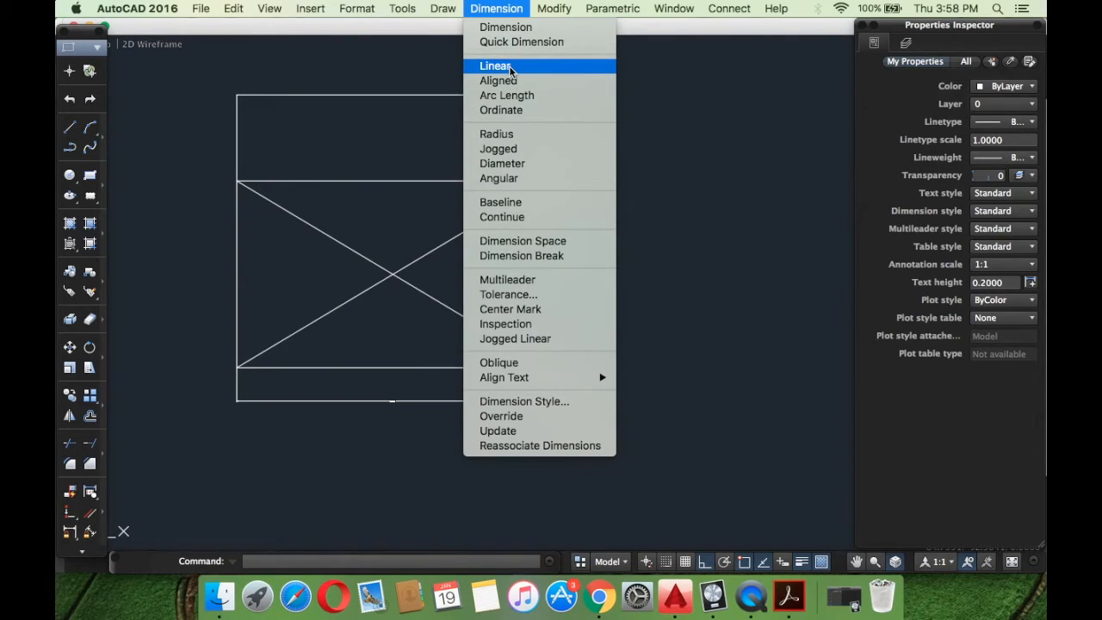
{"action": "left_click", "coordinate": [511, 66]}
{"action": "left_click", "coordinate": [237, 367]}
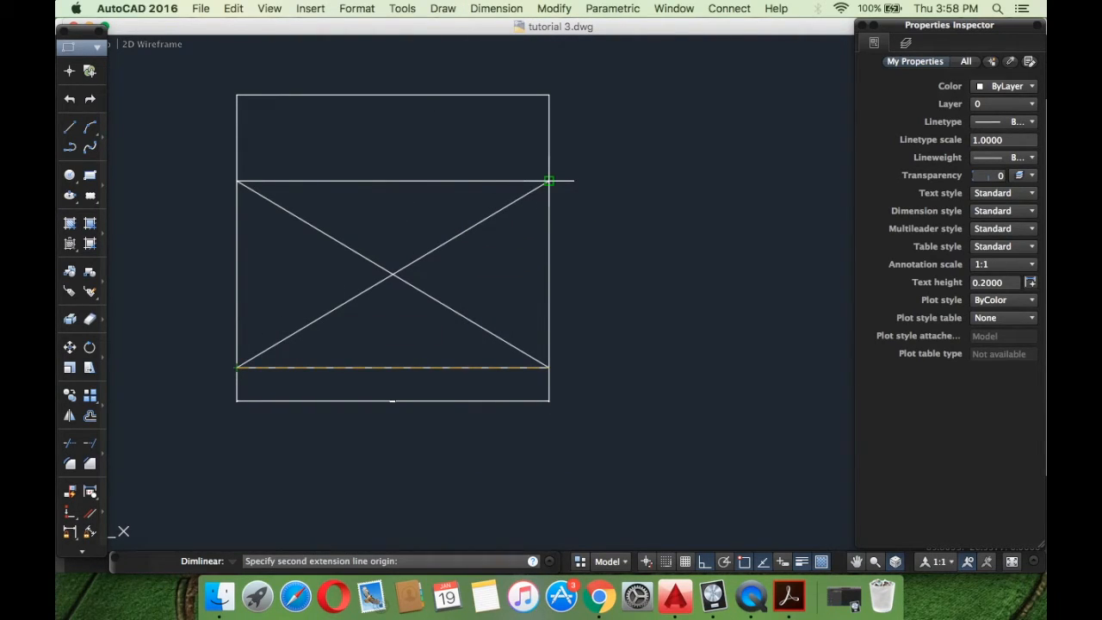
{"action": "left_click", "coordinate": [548, 181]}
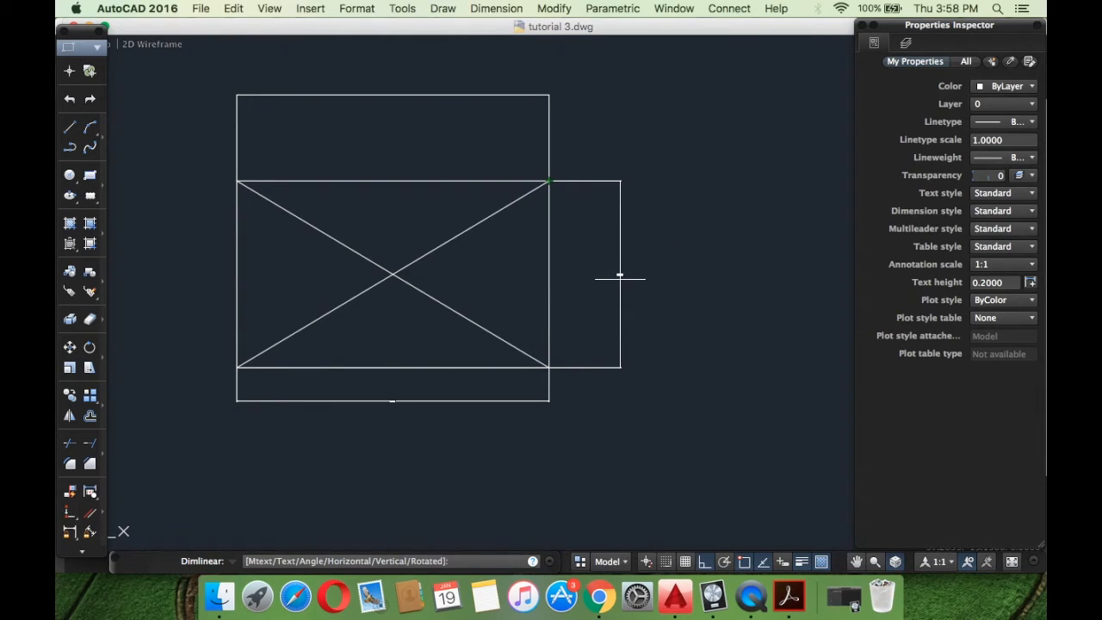
{"action": "left_click", "coordinate": [620, 276]}
{"action": "left_click", "coordinate": [660, 308]}
{"action": "left_click", "coordinate": [615, 249]}
{"action": "key", "text": "Delete"}
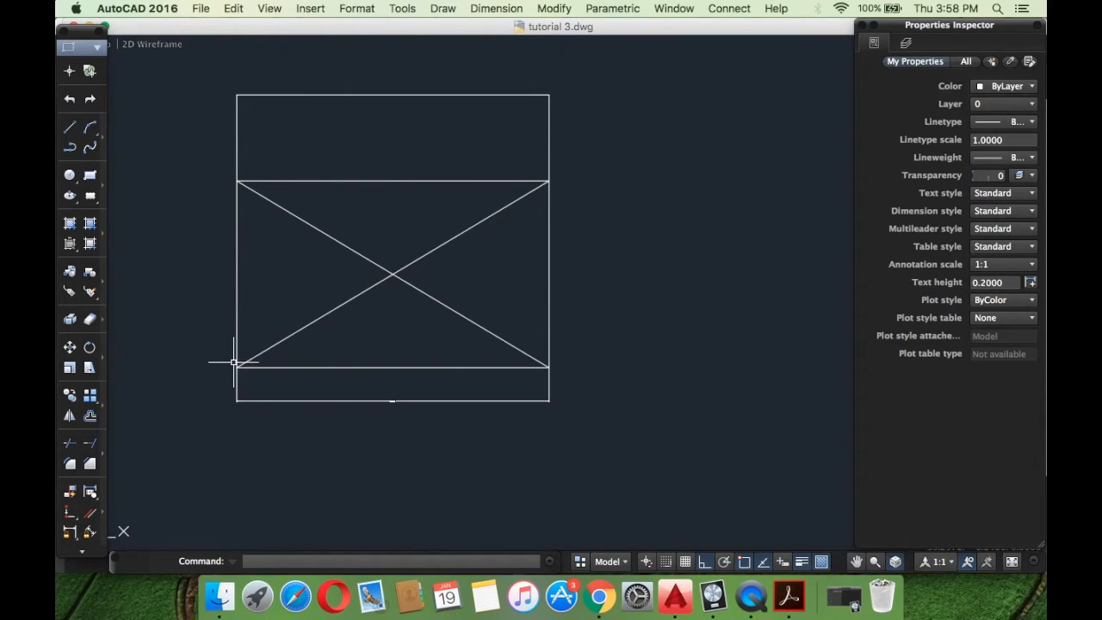
Place an aligned dimension between the rising diagonal's endpoints, offset below and parallel to it, and inspect its text up close.
{"action": "left_click", "coordinate": [482, 8]}
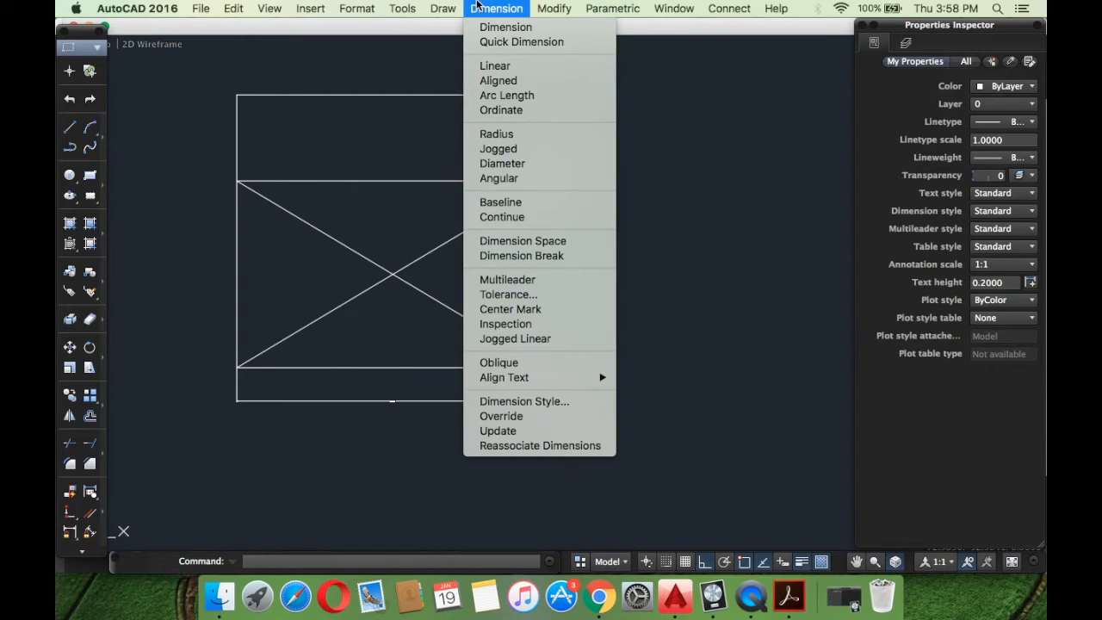
{"action": "left_click", "coordinate": [508, 81]}
{"action": "left_click", "coordinate": [236, 367]}
{"action": "left_click", "coordinate": [548, 181]}
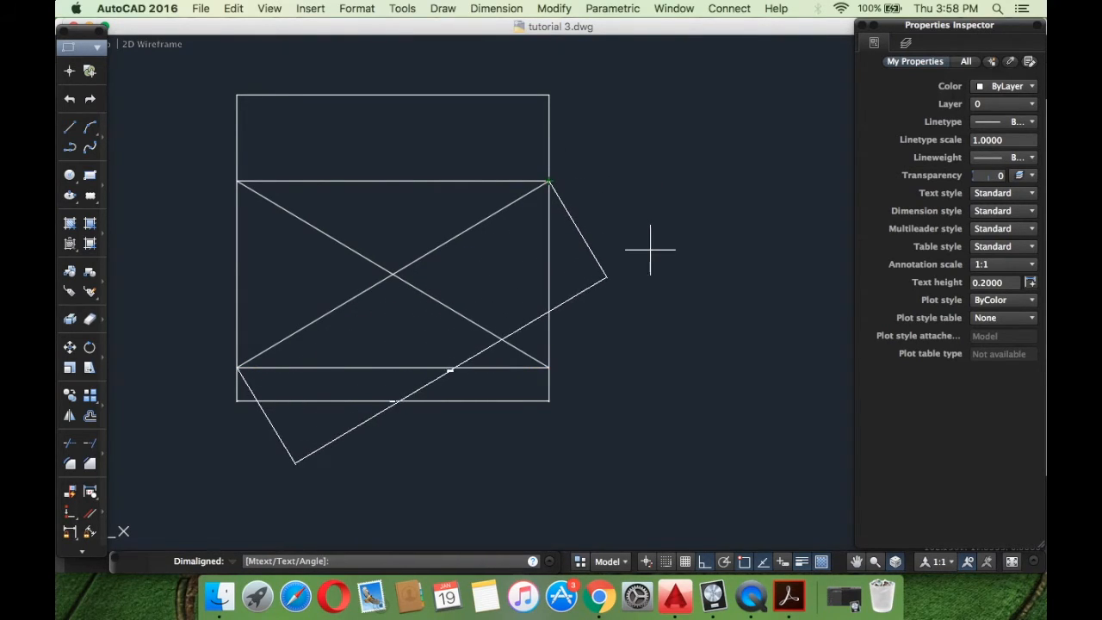
{"action": "left_click", "coordinate": [616, 231]}
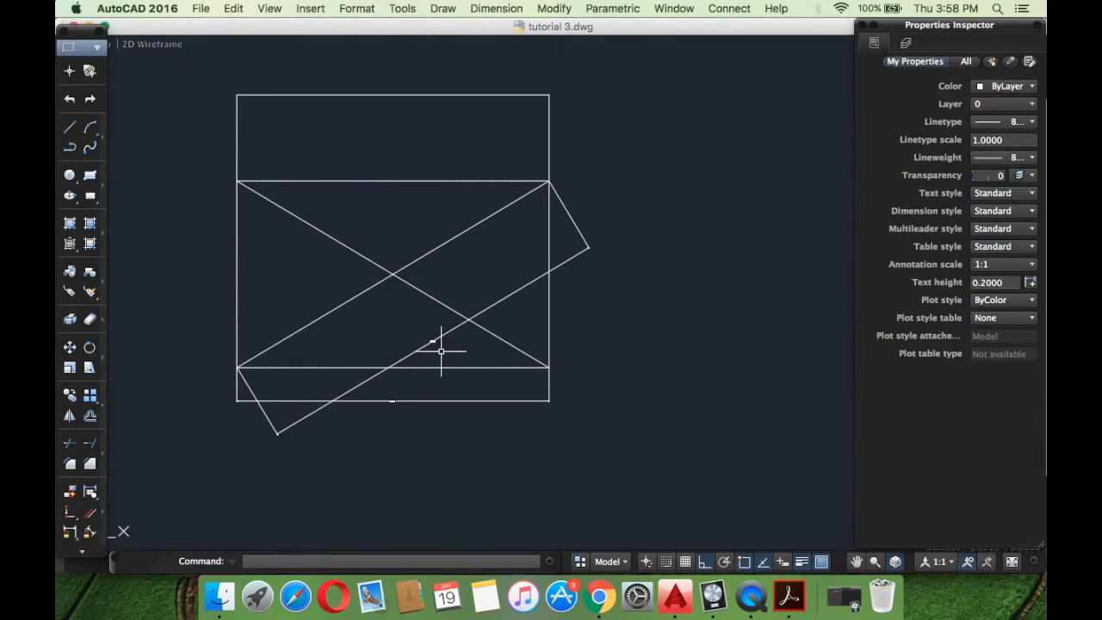
{"action": "scroll", "coordinate": [433, 340], "scroll_direction": "up", "scroll_amount": 10}
{"action": "scroll", "coordinate": [404, 353], "scroll_direction": "up", "scroll_amount": 4}
{"action": "scroll", "coordinate": [356, 302], "scroll_direction": "down", "scroll_amount": 12}
{"action": "middle_click_drag", "start_coordinate": [358, 260], "coordinate": [490, 253]}
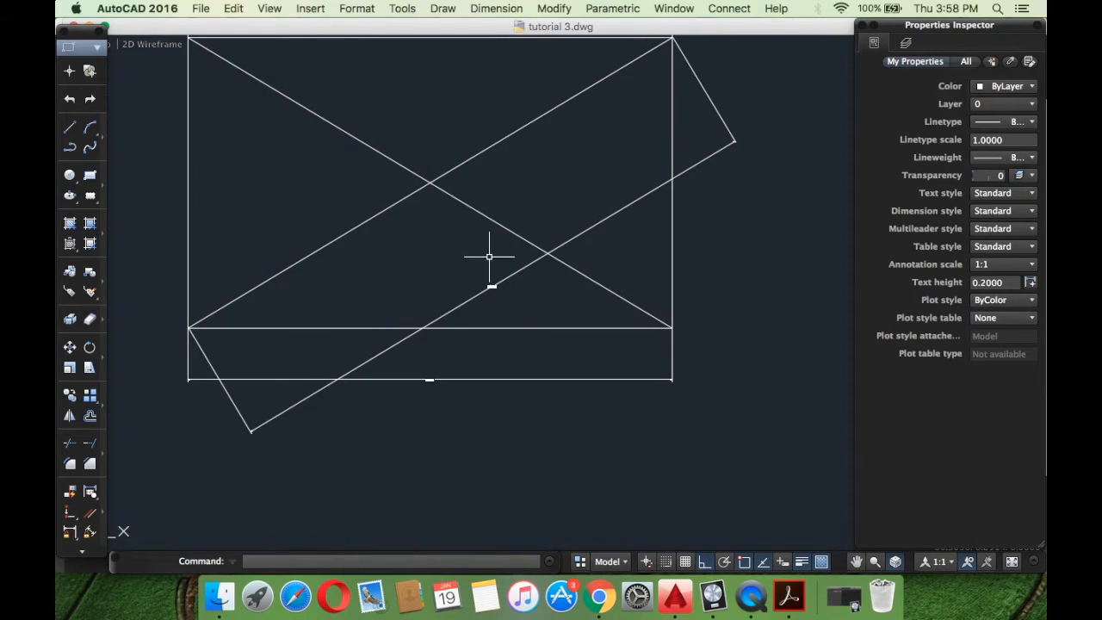
{"action": "scroll", "coordinate": [505, 249], "scroll_direction": "down", "scroll_amount": 5}
{"action": "scroll", "coordinate": [579, 235], "scroll_direction": "up", "scroll_amount": 3}
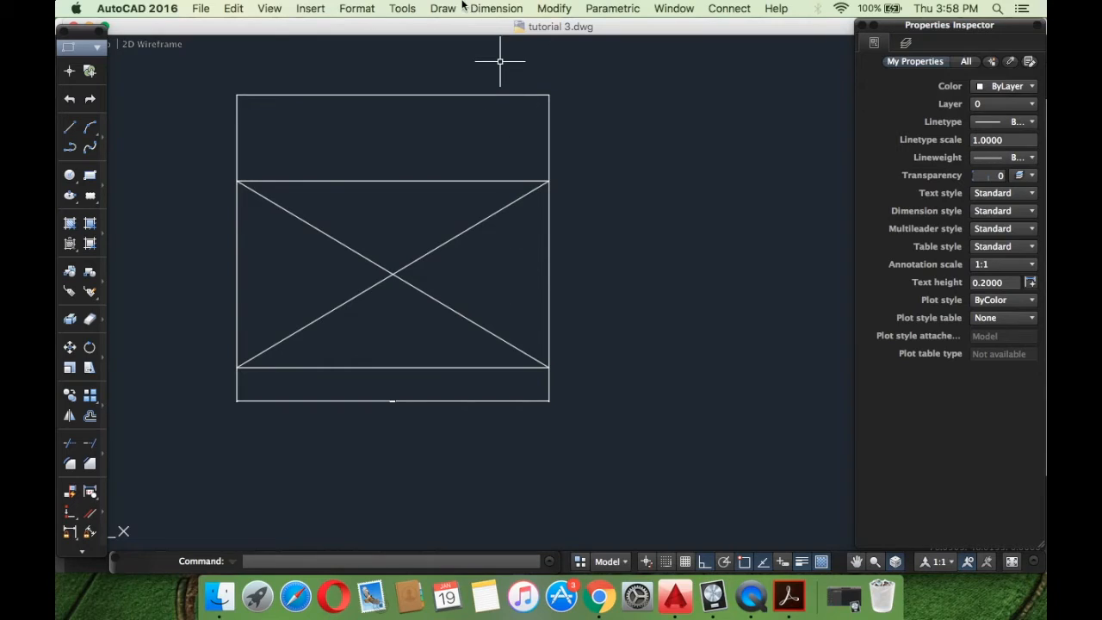
Review the Dimension and Modify commands and choose to show the object properties.
{"action": "left_click", "coordinate": [506, 8]}
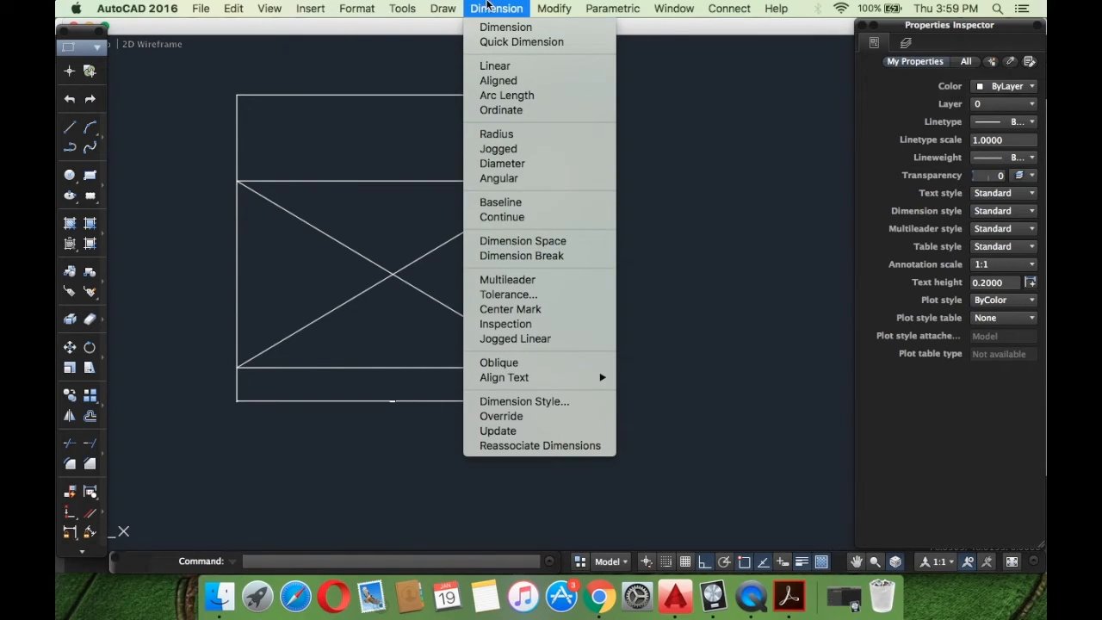
{"action": "left_click", "coordinate": [494, 7]}
{"action": "left_click", "coordinate": [563, 8]}
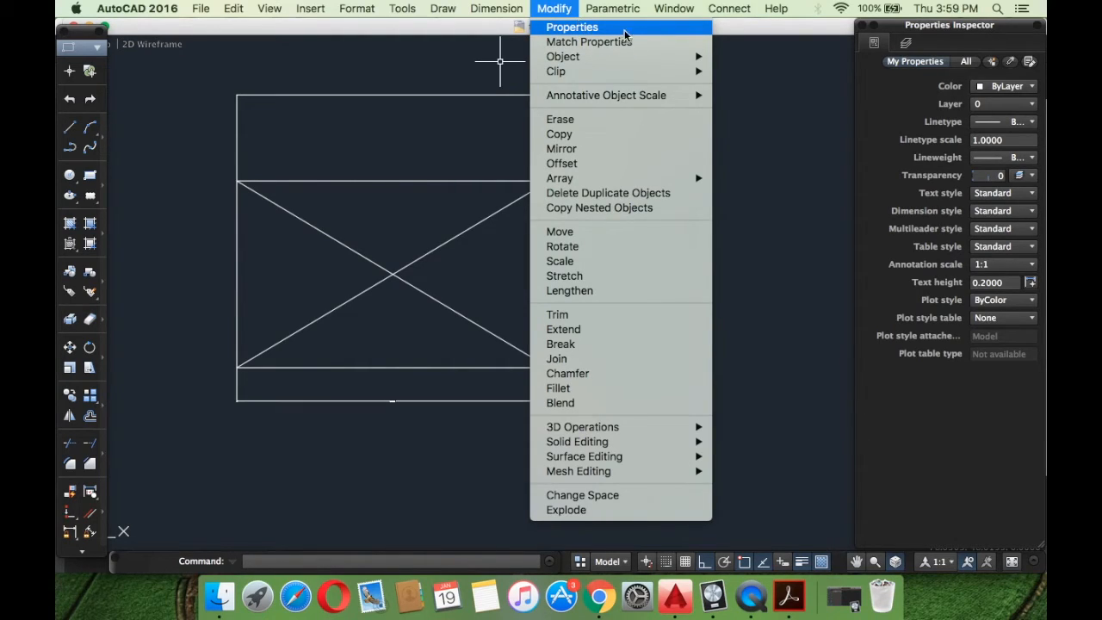
{"action": "left_click", "coordinate": [568, 27]}
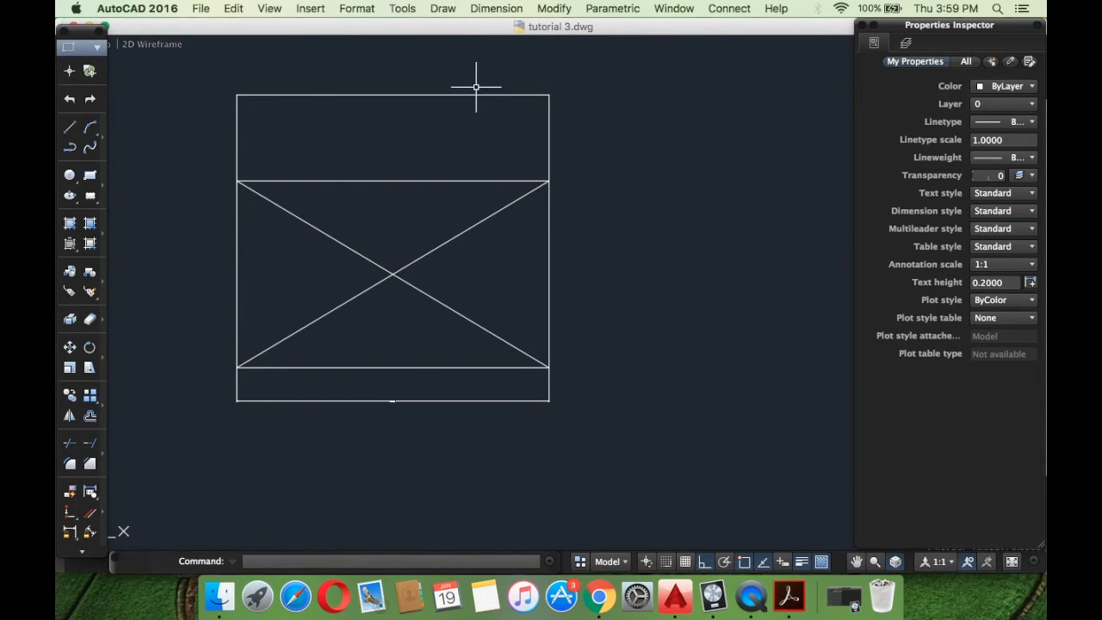
View the properties of the upper inner horizontal line and of the rising diagonal, including the diagonal's linetype choices.
{"action": "left_click", "coordinate": [412, 182]}
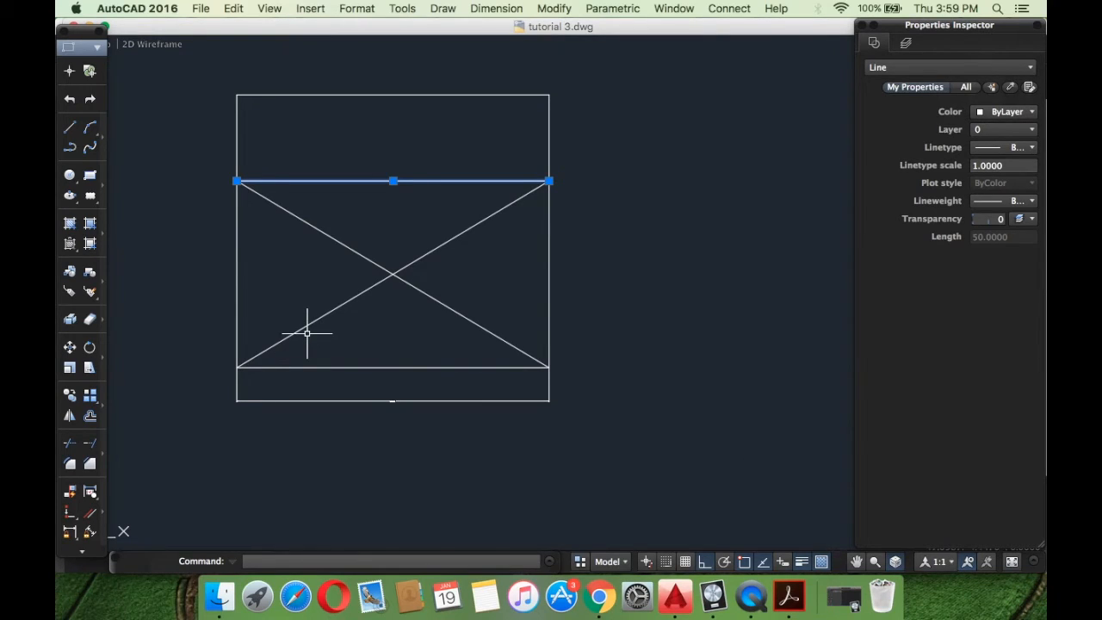
{"action": "key", "text": "Escape"}
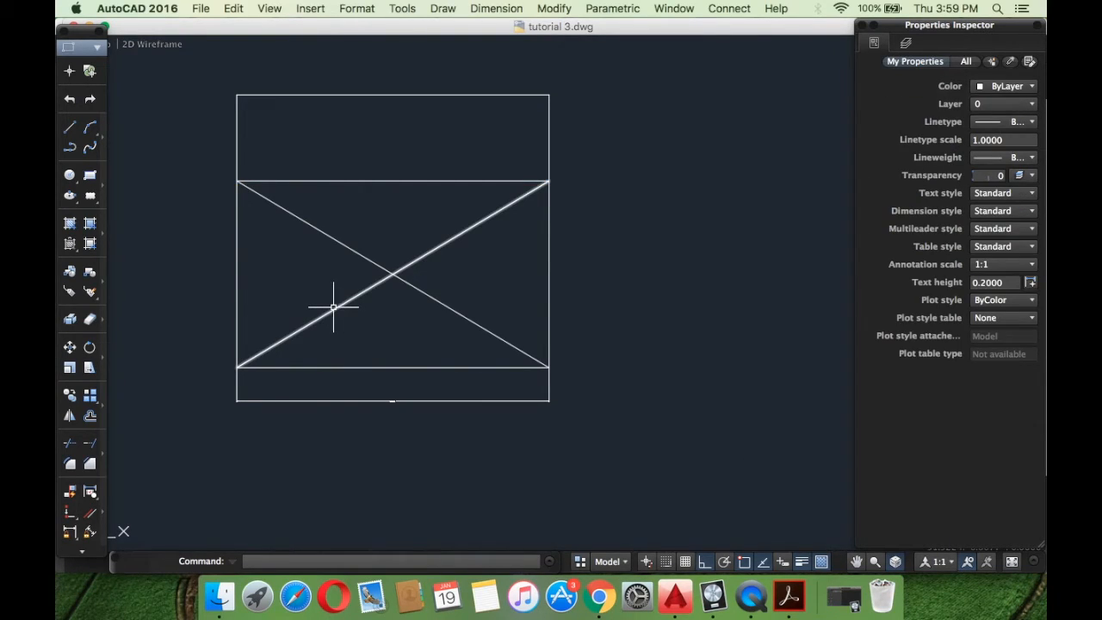
{"action": "left_click", "coordinate": [334, 307]}
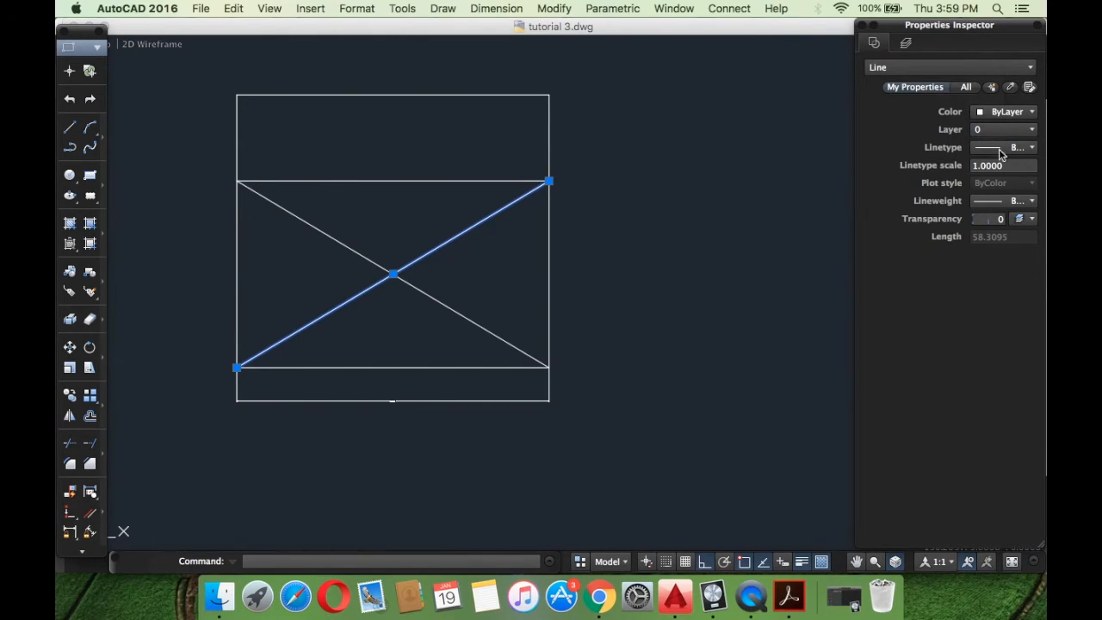
{"action": "left_click", "coordinate": [1029, 150]}
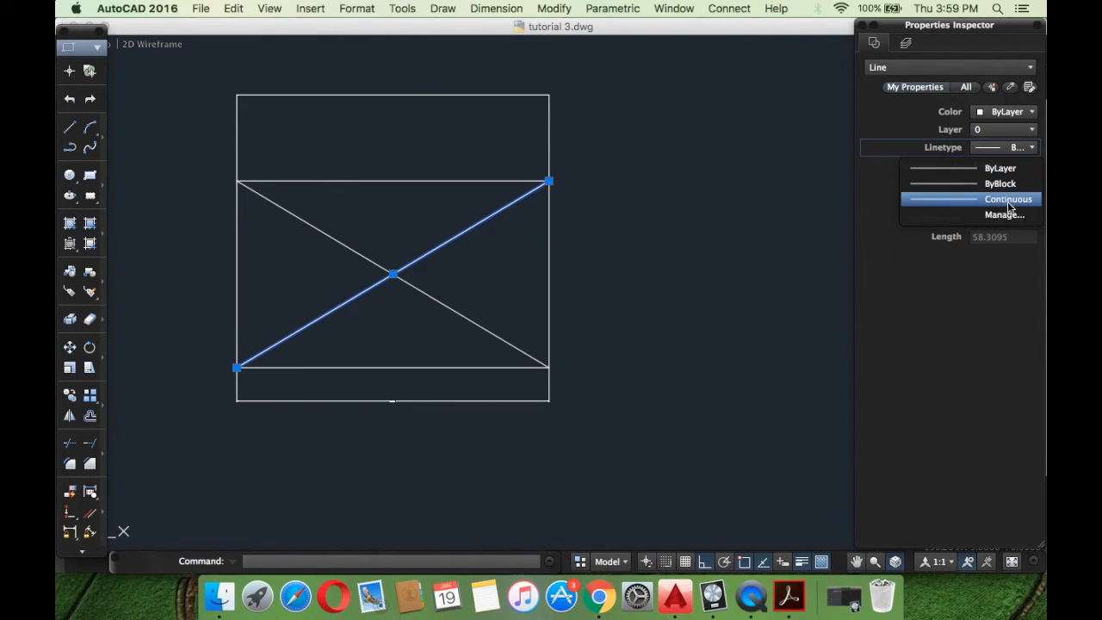
{"action": "left_click", "coordinate": [1016, 153]}
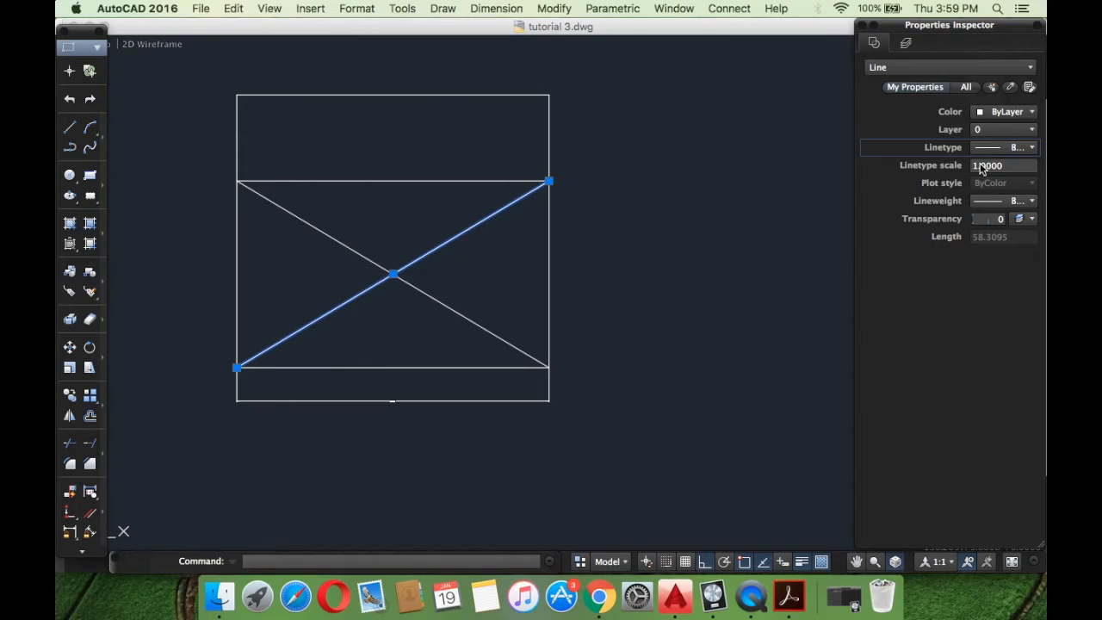
Look through the Modify commands, from Match Properties and Offset to the solid, surface and mesh editing options.
{"action": "left_click", "coordinate": [562, 7]}
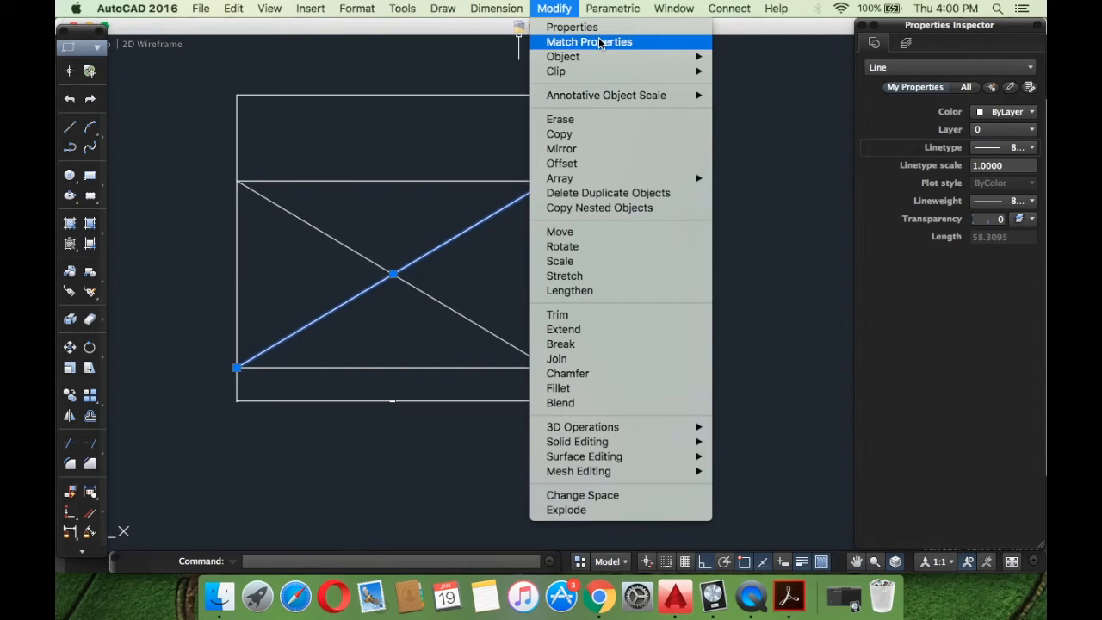
{"action": "mouse_move", "coordinate": [603, 55]}
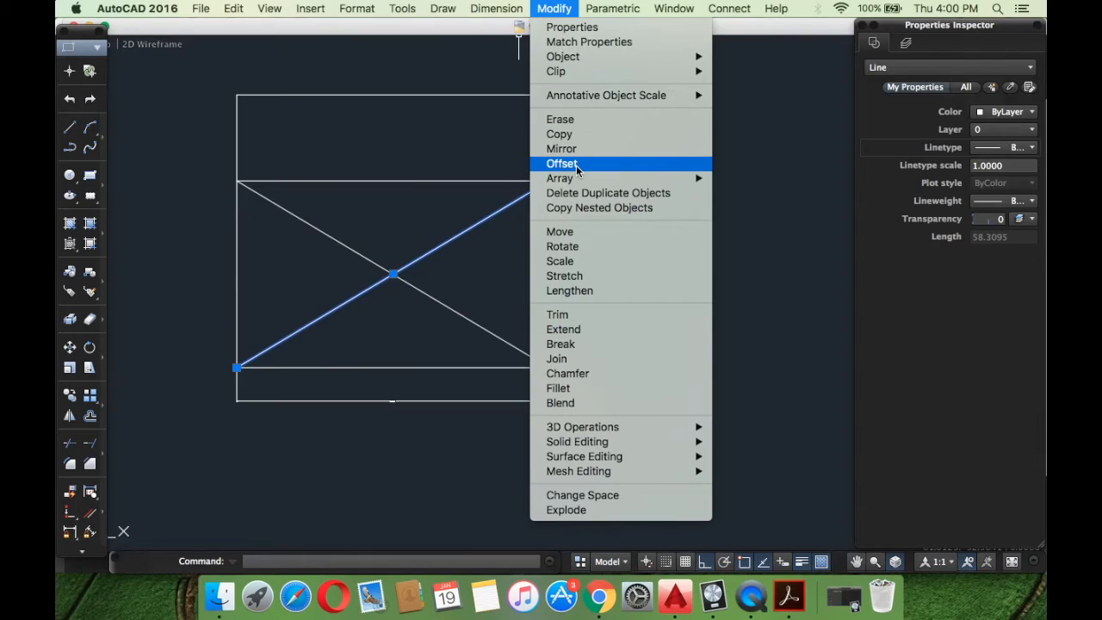
{"action": "mouse_move", "coordinate": [575, 179]}
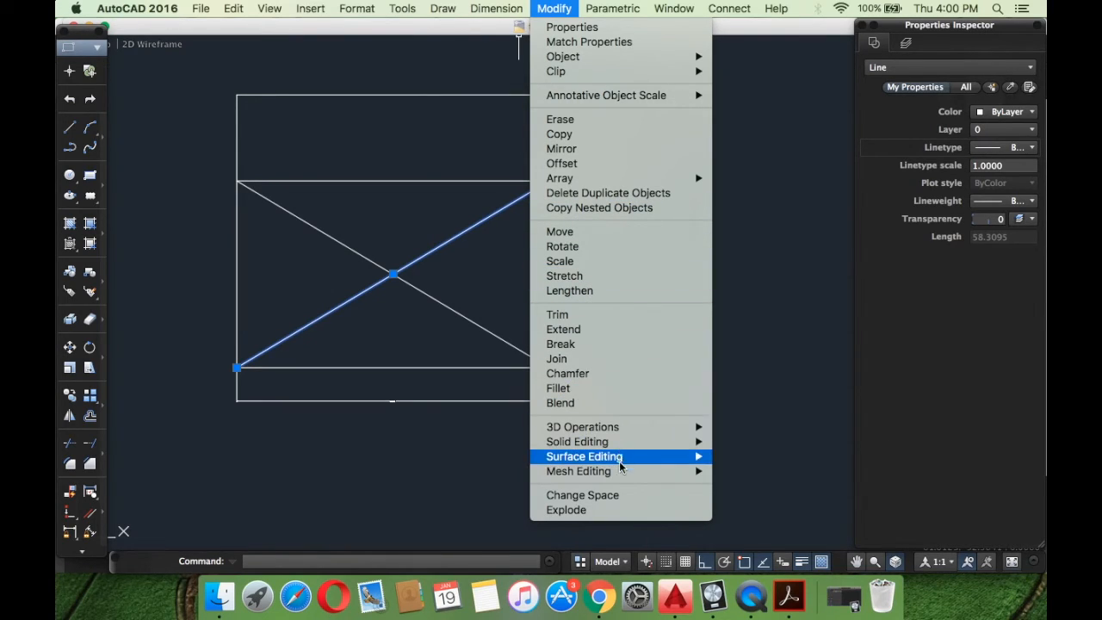
{"action": "left_click", "coordinate": [788, 363]}
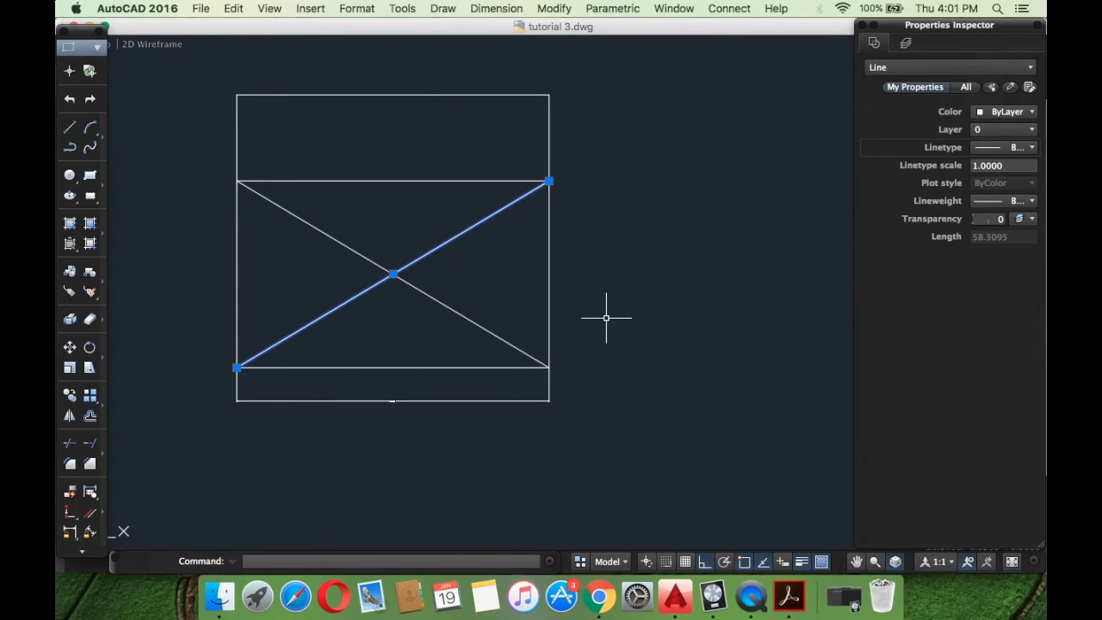
Try to join the two diagonals and the surrounding lines of the figure, using the rising diagonal as the source.
{"action": "middle_click_drag", "start_coordinate": [612, 312], "coordinate": [628, 313]}
{"action": "left_click", "coordinate": [300, 561]}
{"action": "type", "text": "JOI"}
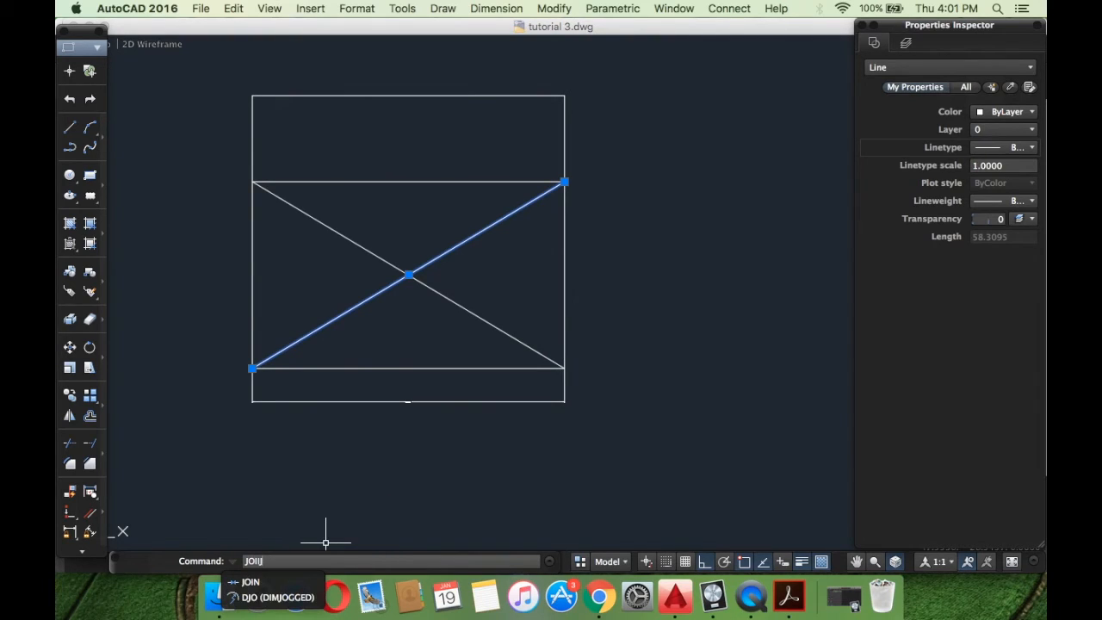
{"action": "type", "text": "N"}
{"action": "key", "text": "Return"}
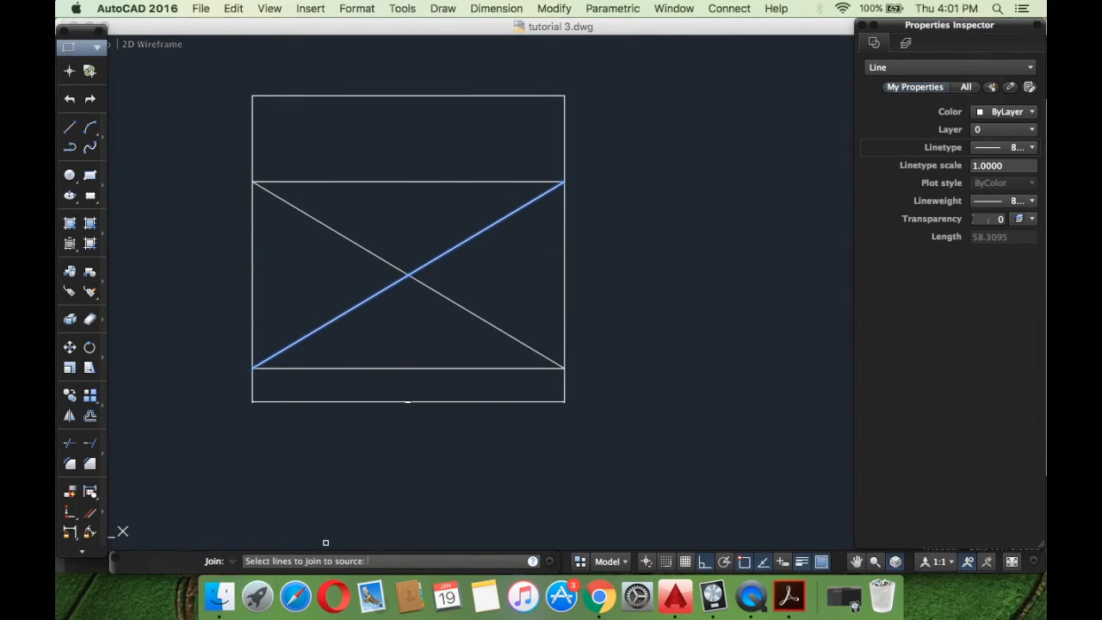
{"action": "left_click", "coordinate": [660, 438]}
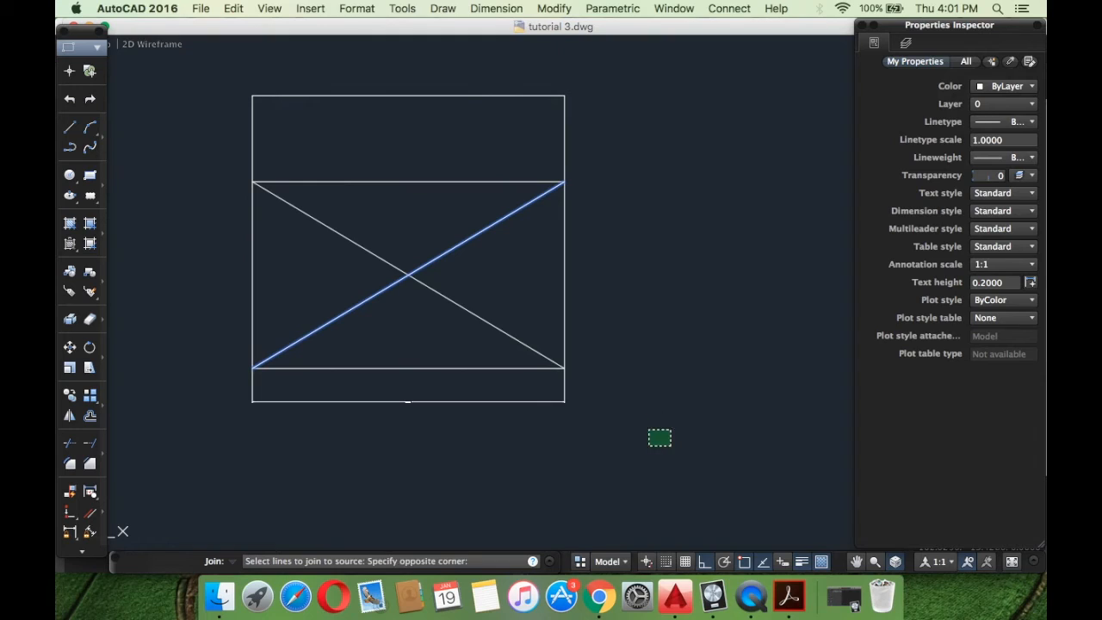
{"action": "left_click", "coordinate": [203, 71]}
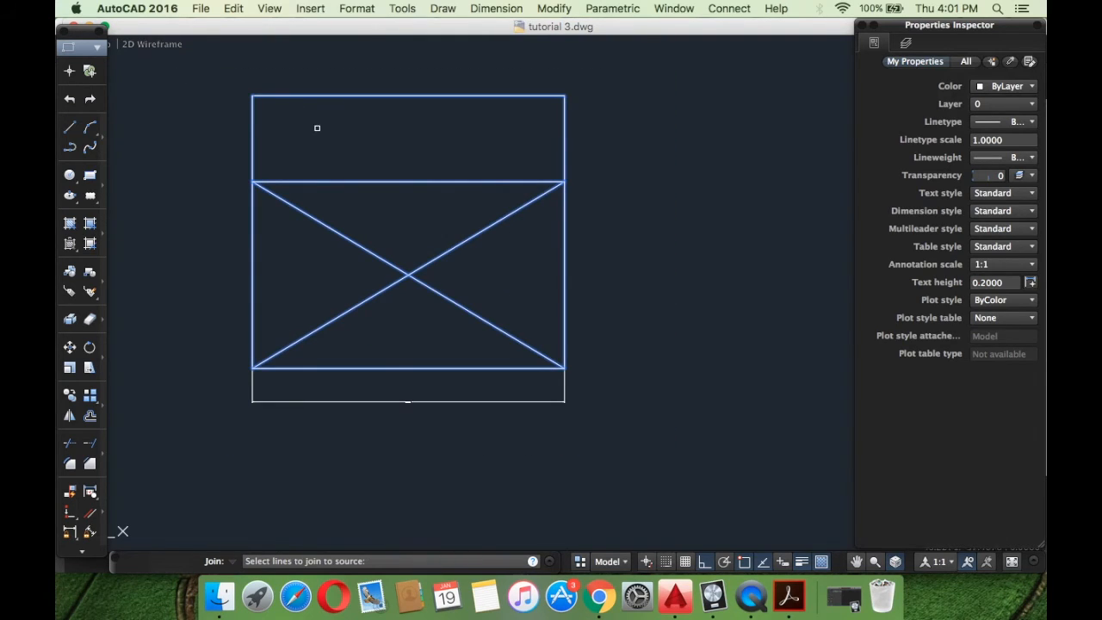
{"action": "key", "text": "Return"}
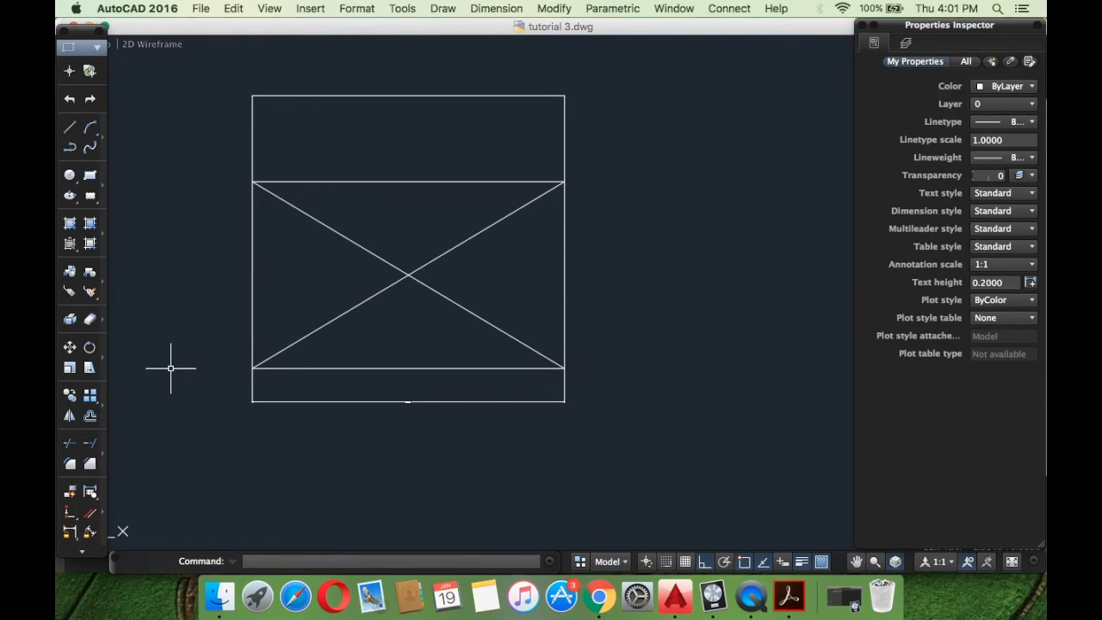
Draw an upright rectangle with an area of about 711 square units in the empty space beside the crossed figure.
{"action": "left_click", "coordinate": [90, 194]}
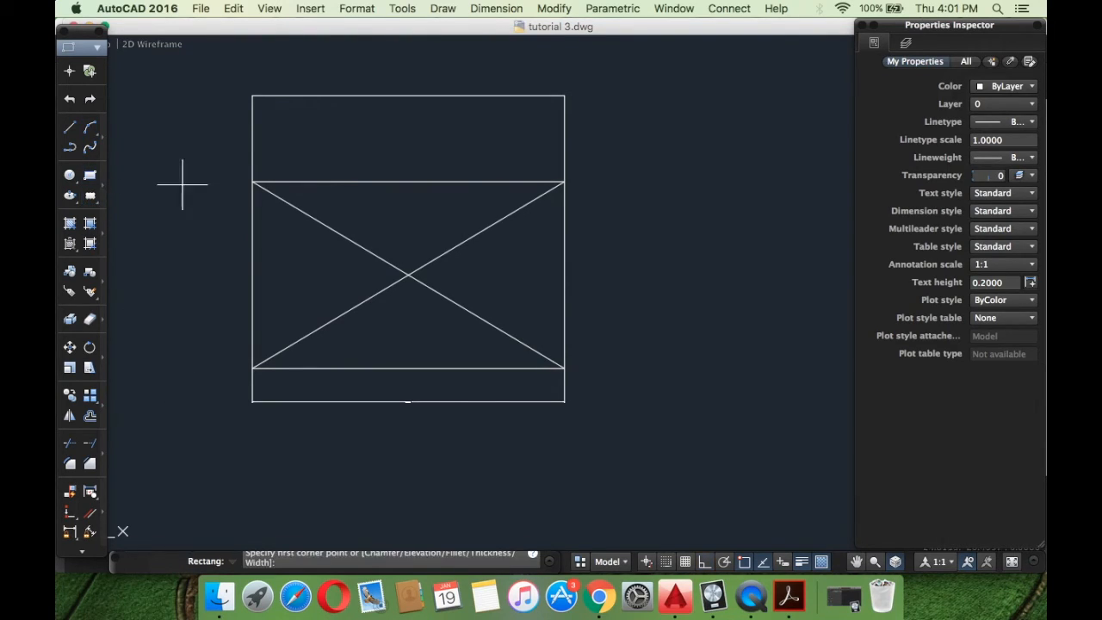
{"action": "left_click", "coordinate": [626, 185]}
{"action": "left_click", "coordinate": [761, 392]}
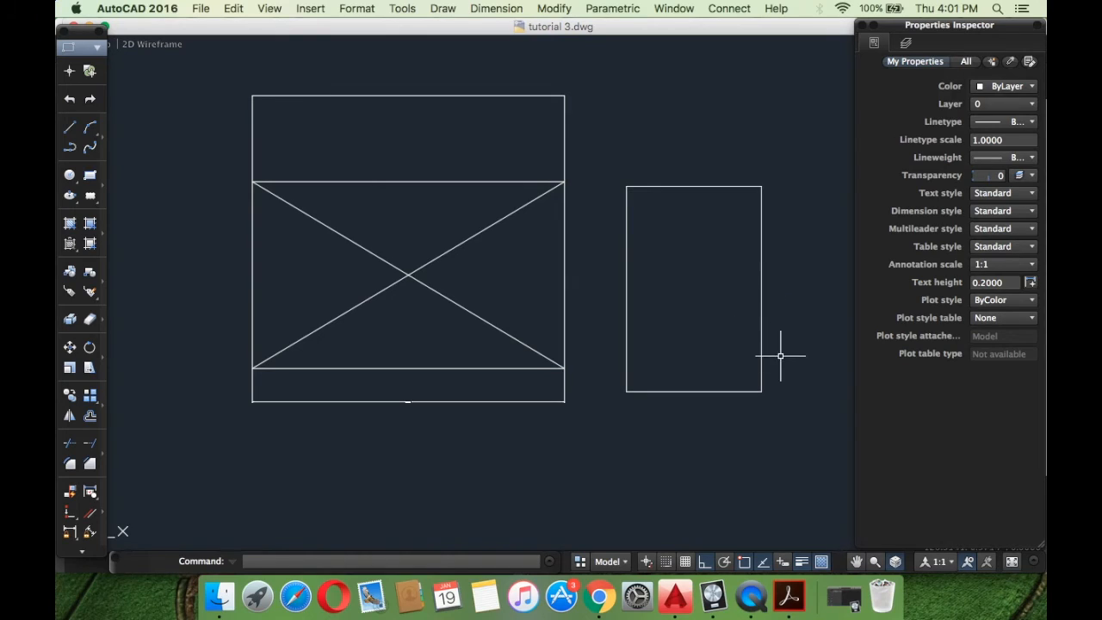
Explode the standalone rectangle and check two of its vertical sides as separate lines.
{"action": "left_click", "coordinate": [785, 416]}
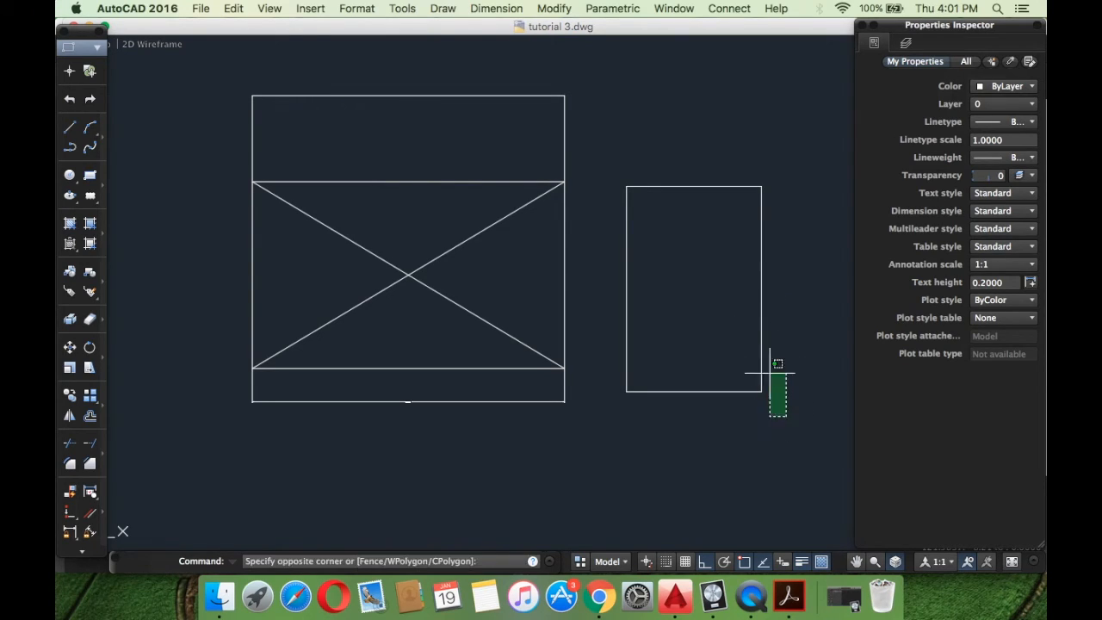
{"action": "left_click", "coordinate": [594, 152]}
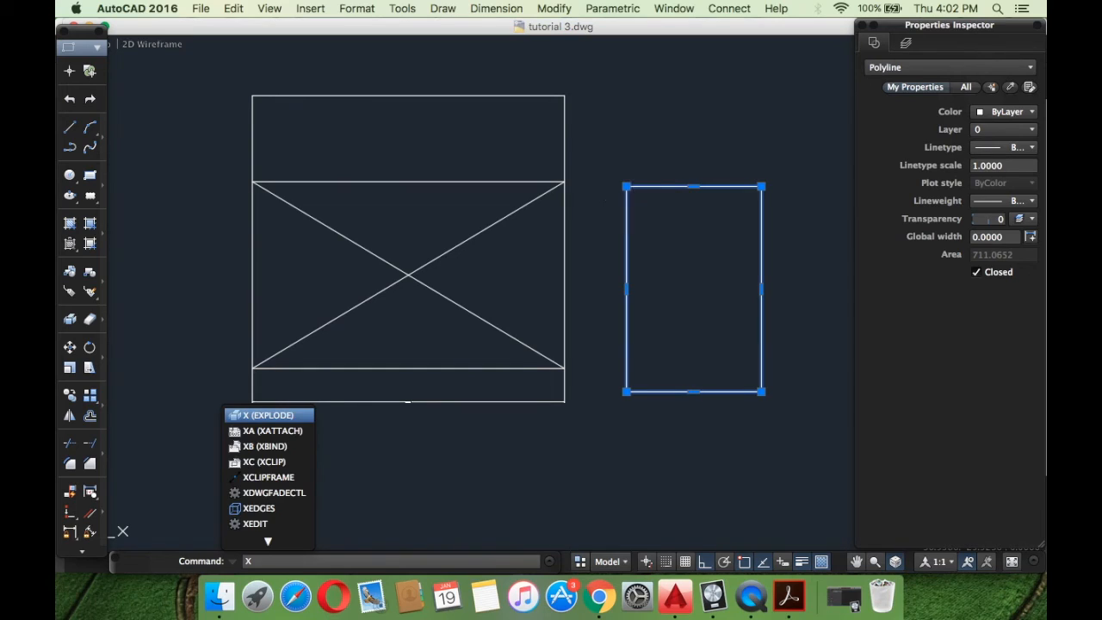
{"action": "key", "text": "Return"}
{"action": "left_click", "coordinate": [627, 216]}
{"action": "key", "text": "Escape"}
{"action": "left_click", "coordinate": [758, 254]}
{"action": "key", "text": "Escape"}
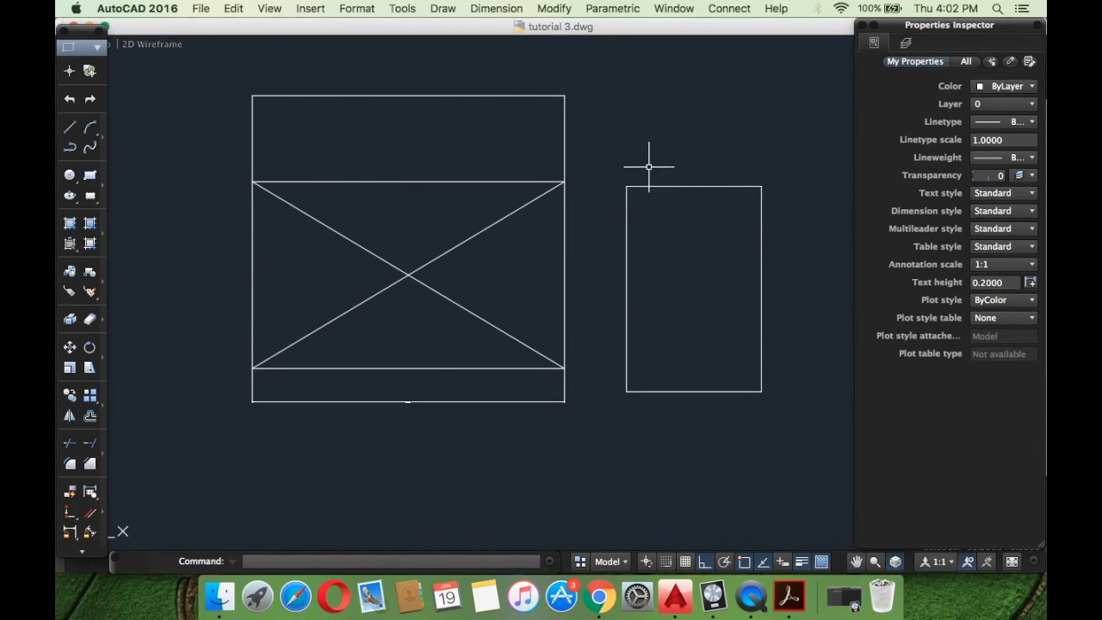
Select the whole standalone rectangle with a crossing window and explode it with the Modify command.
{"action": "left_click", "coordinate": [555, 8]}
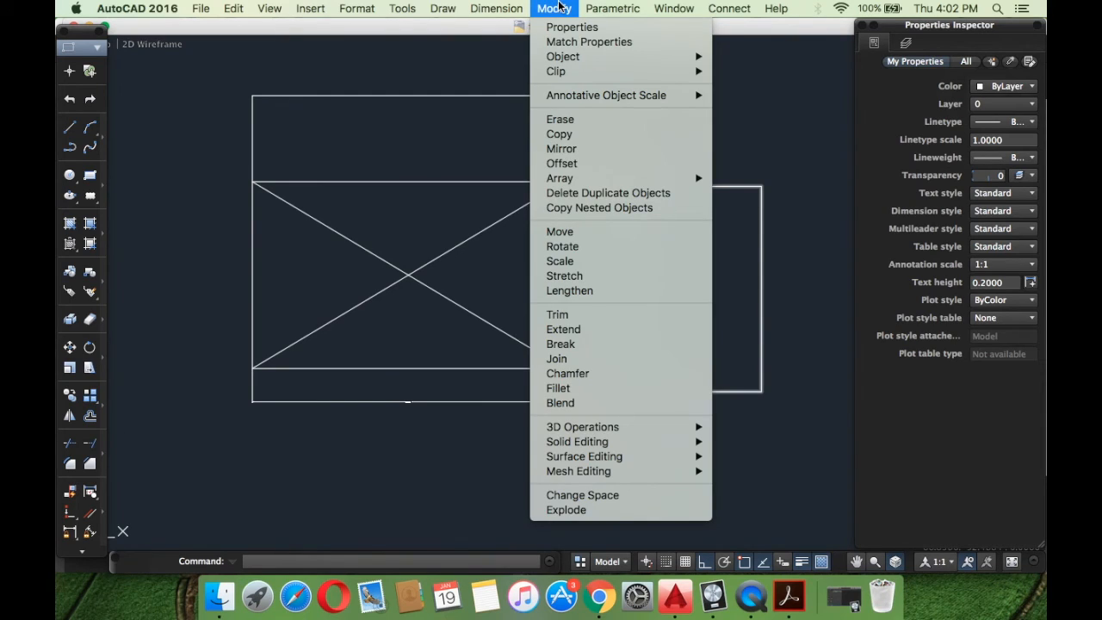
{"action": "left_click", "coordinate": [851, 283]}
{"action": "left_click", "coordinate": [790, 414]}
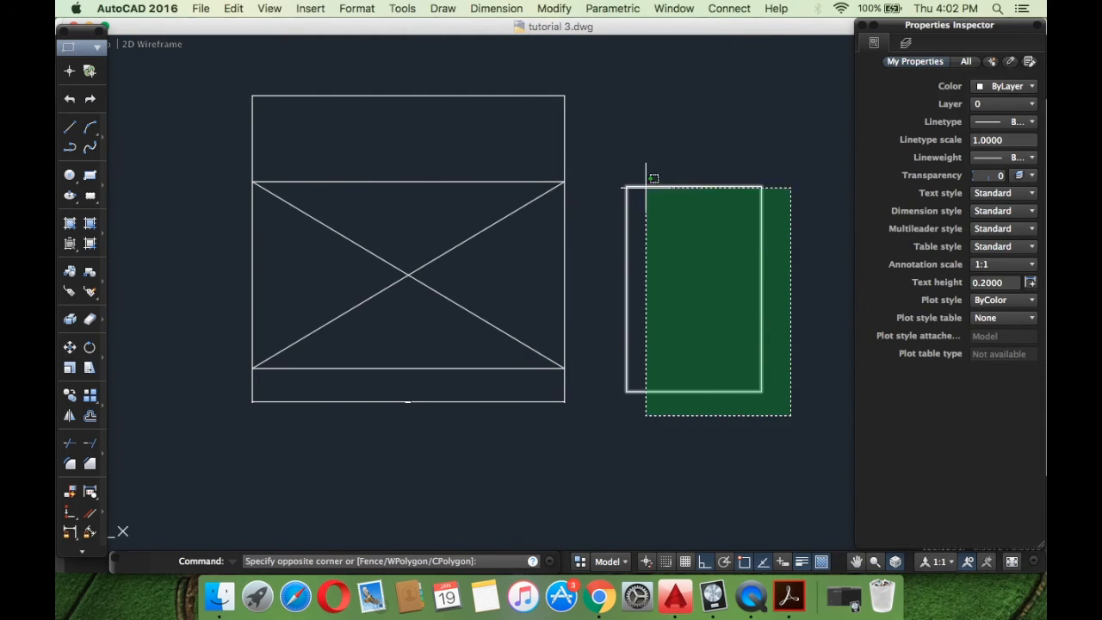
{"action": "left_click", "coordinate": [610, 152]}
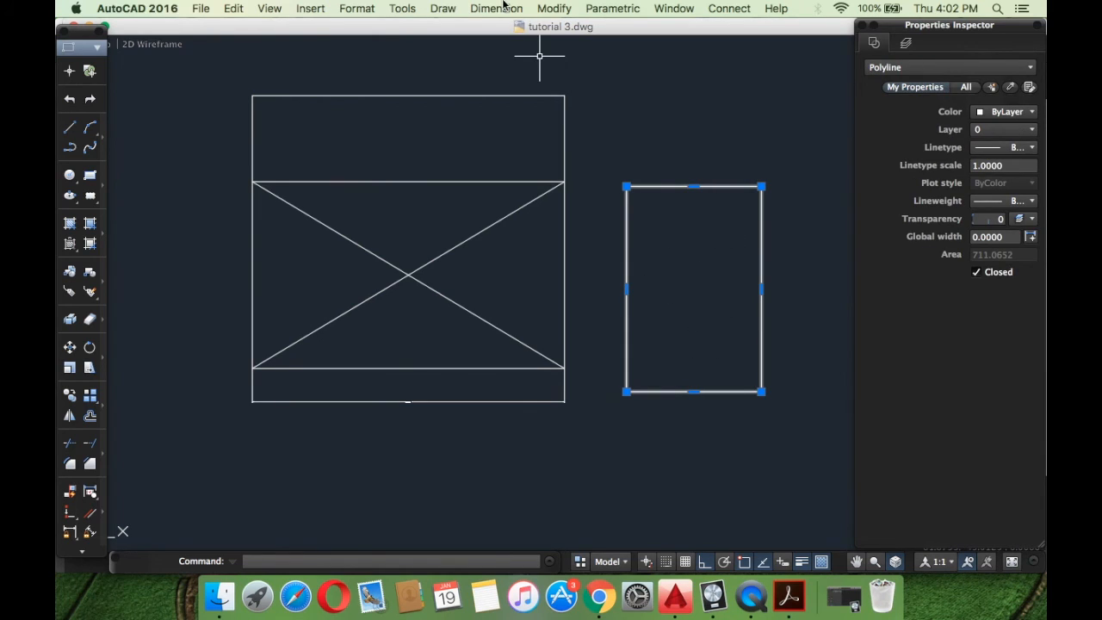
{"action": "left_click", "coordinate": [554, 8]}
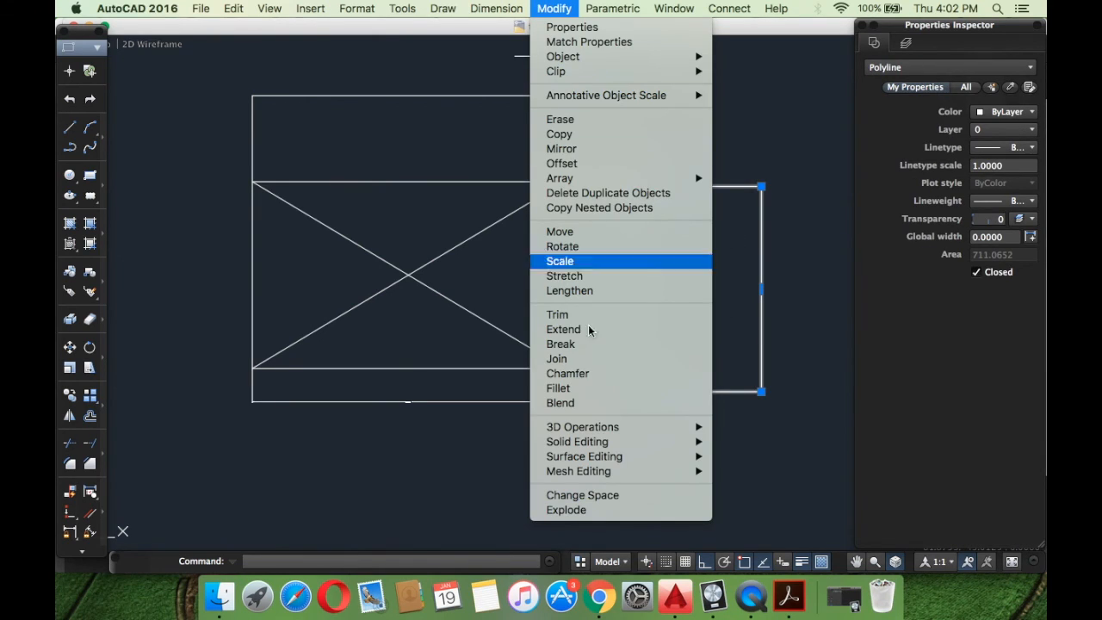
{"action": "left_click", "coordinate": [599, 508]}
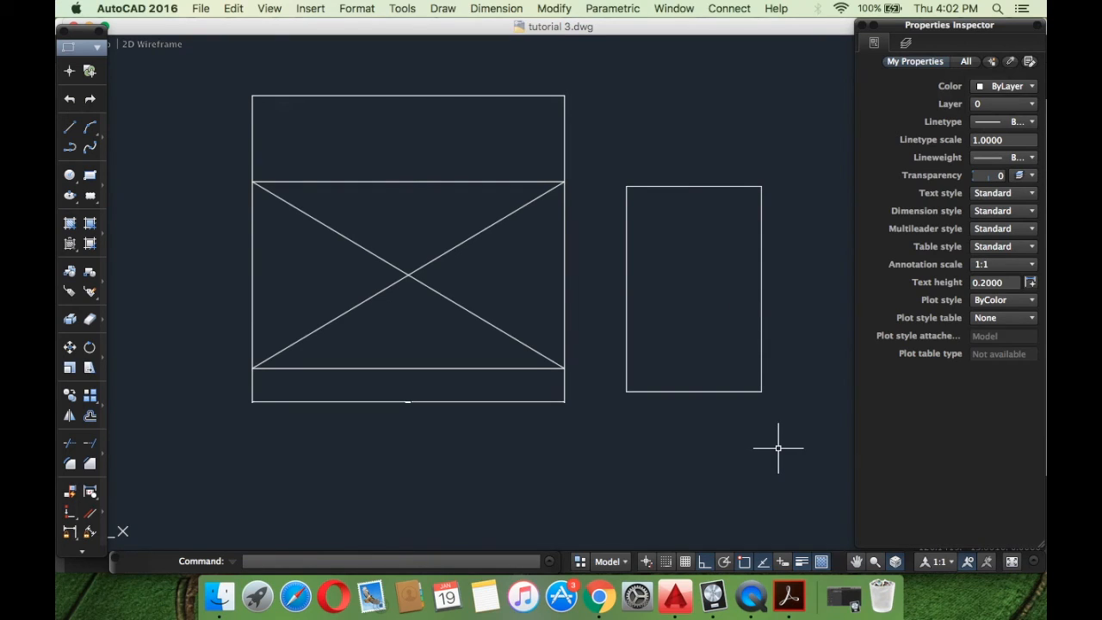
Look through the Modify commands, the parametric constraint commands and the options for showing palettes and the status bar.
{"action": "left_click", "coordinate": [554, 9]}
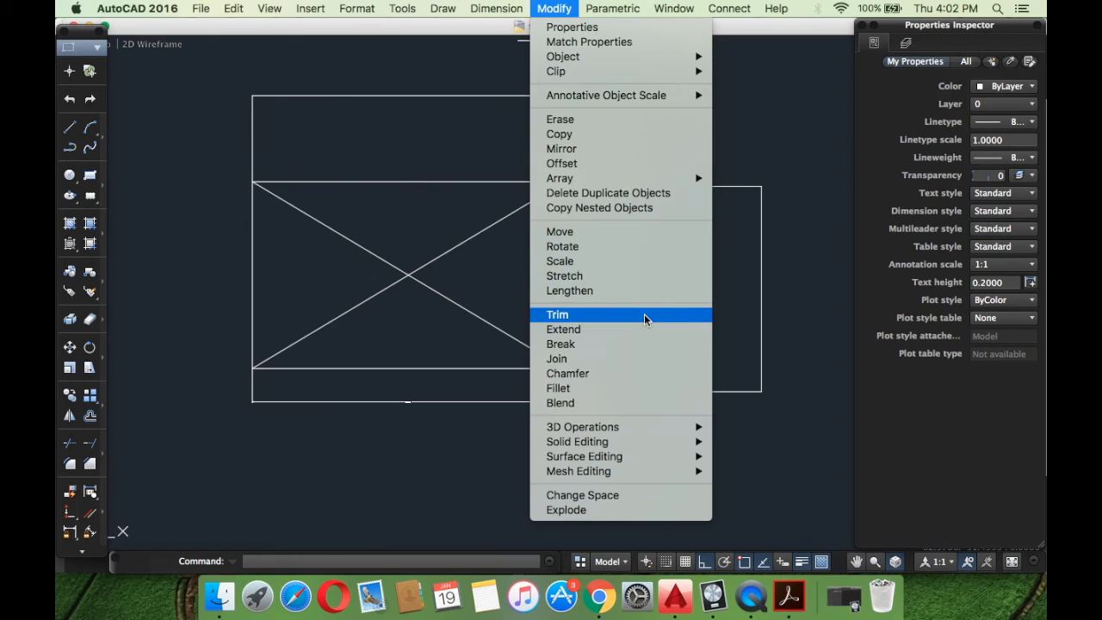
{"action": "mouse_move", "coordinate": [600, 7]}
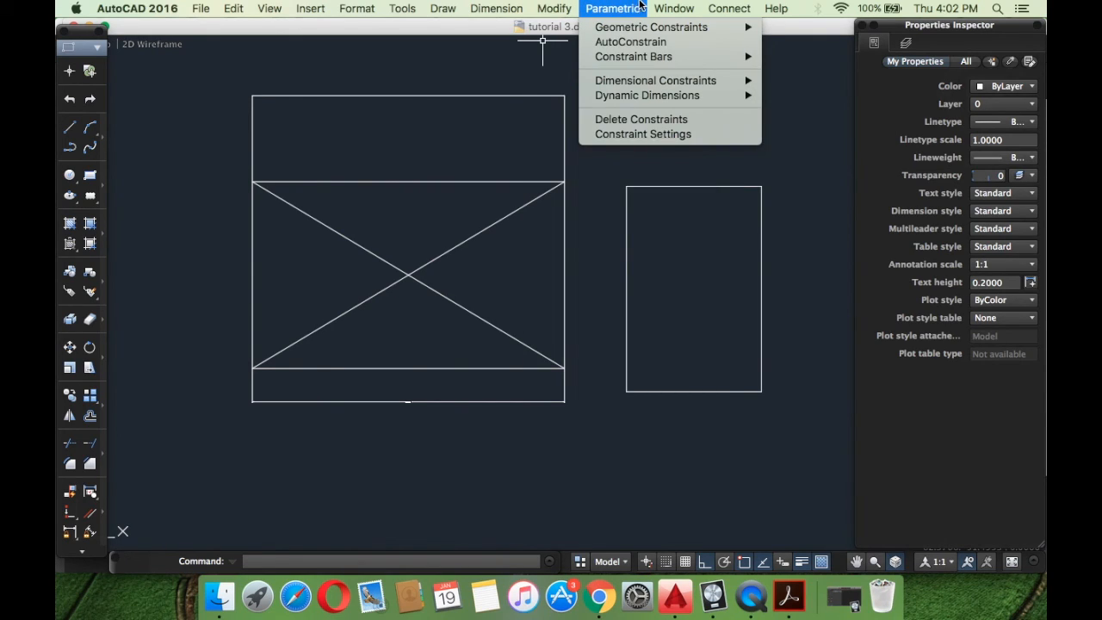
{"action": "mouse_move", "coordinate": [651, 6]}
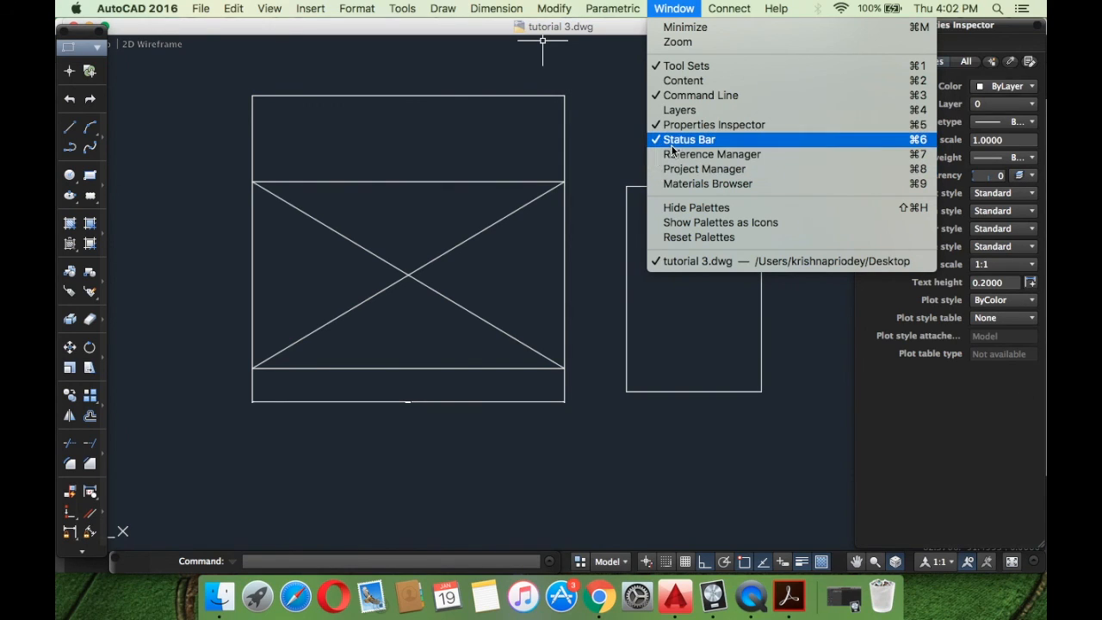
{"action": "left_click", "coordinate": [633, 8]}
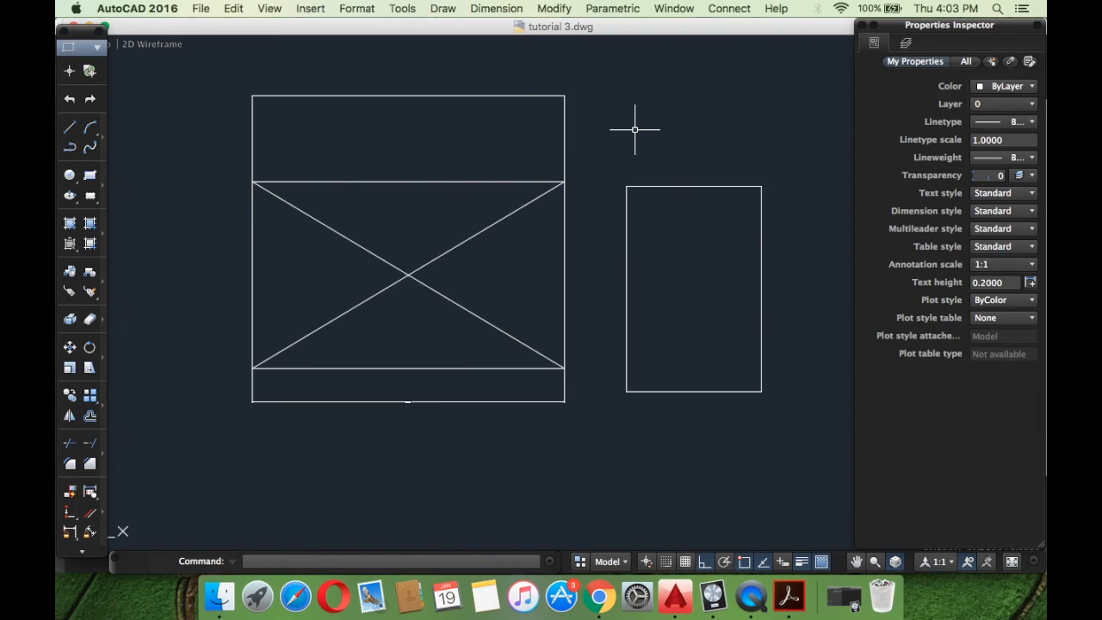
{"action": "left_click", "coordinate": [202, 12]}
{"action": "left_click", "coordinate": [198, 9]}
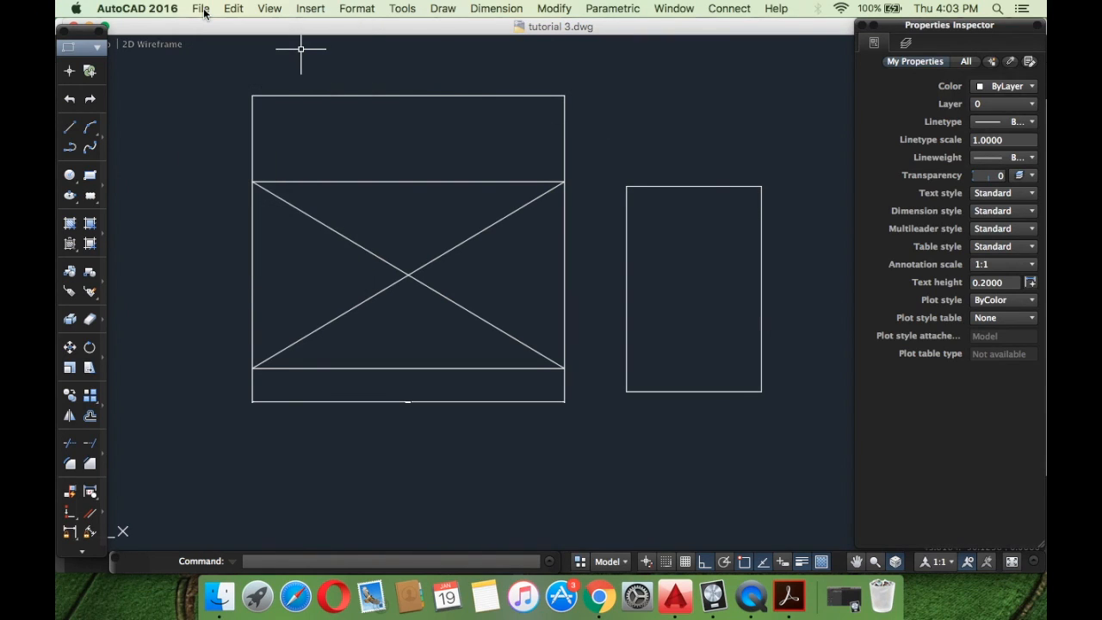